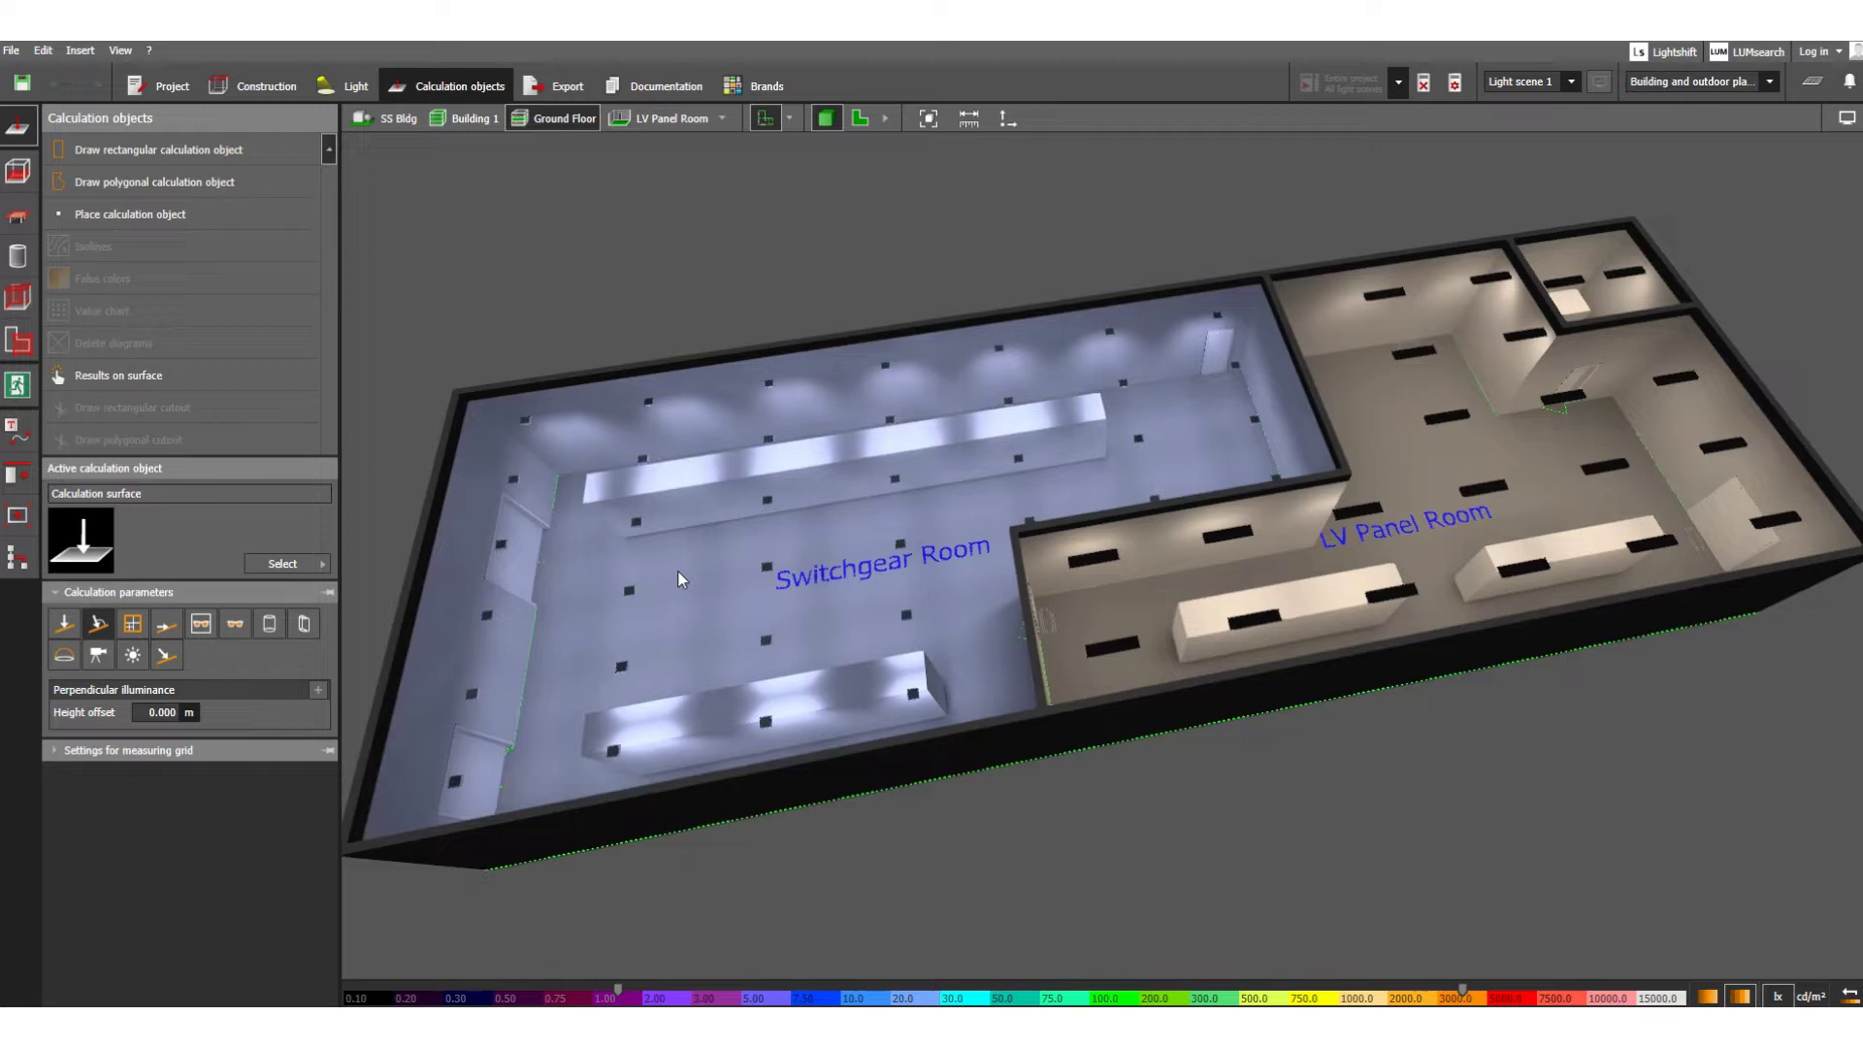
# Orbit and zoom around the building model to see it from low, side-on angles.
pyautogui.moveTo(694, 558)
pyautogui.mouseDown(button='middle')
pyautogui.moveTo(714, 530)
pyautogui.moveTo(691, 558)
pyautogui.mouseUp(button='middle')
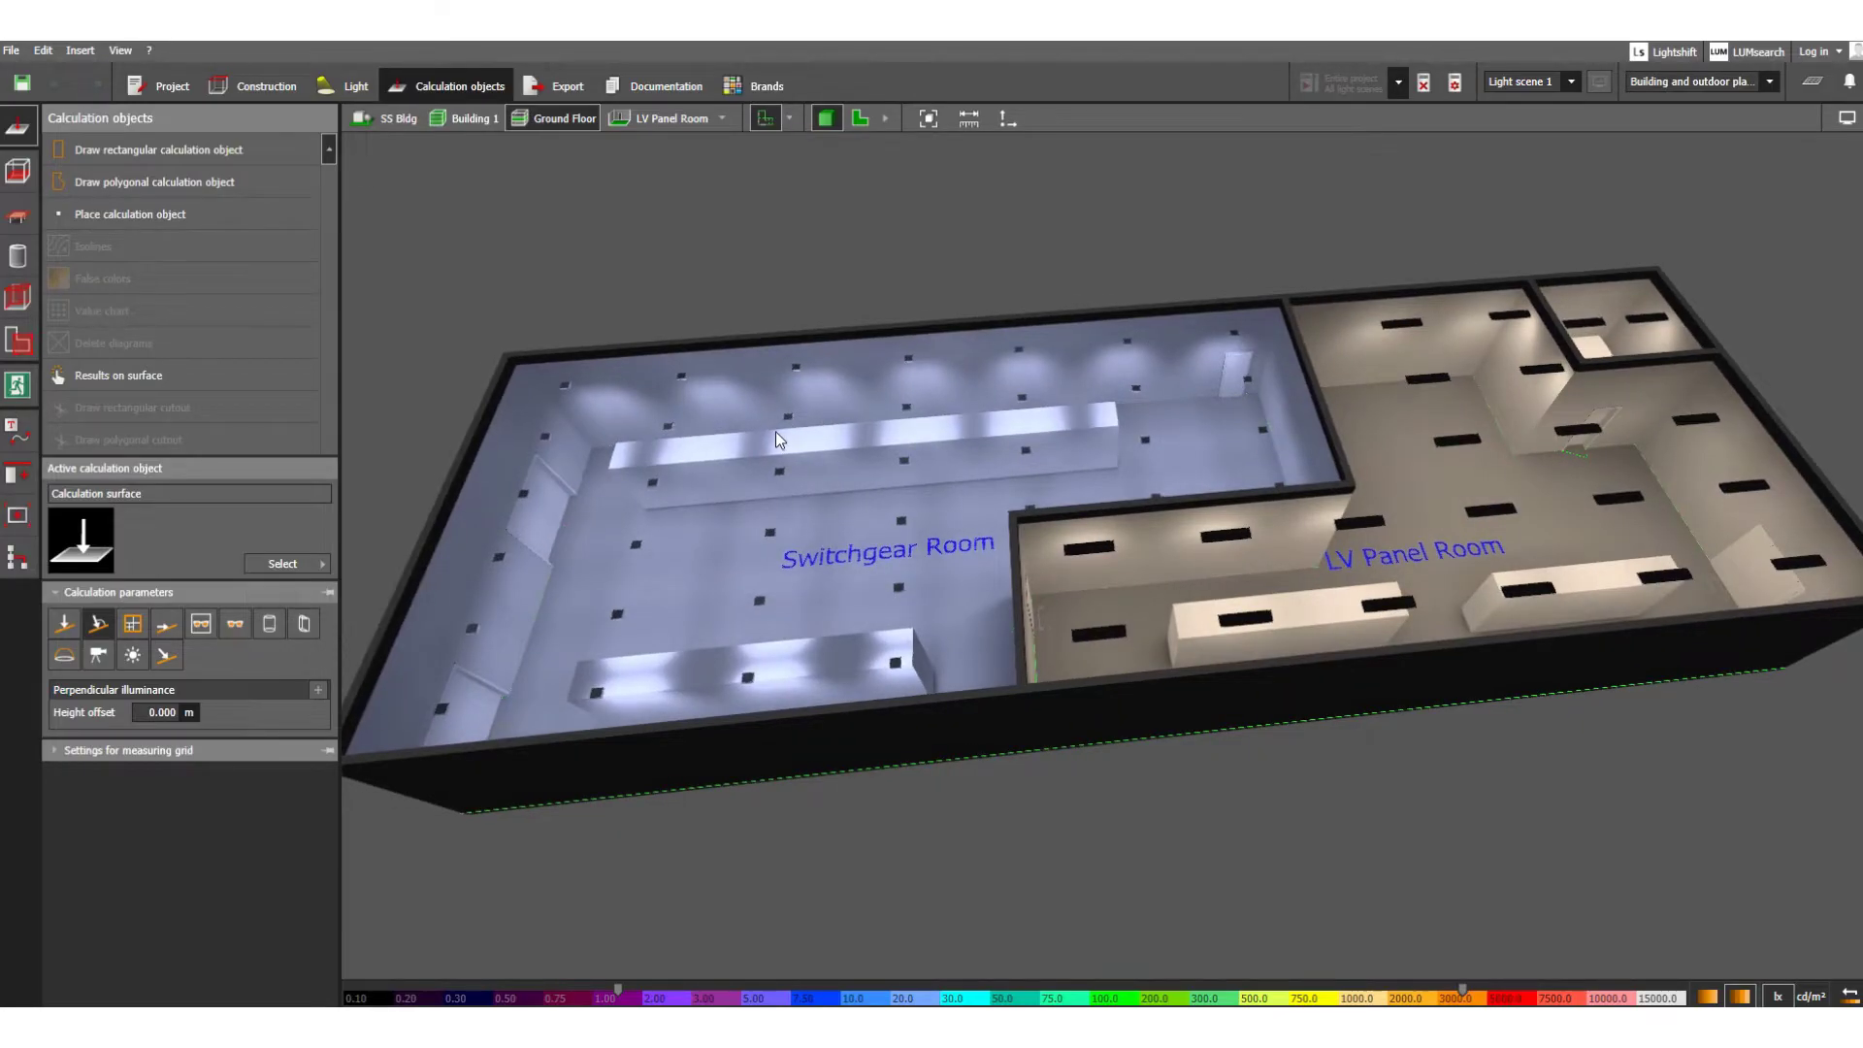
pyautogui.scroll(-2, 776, 440)
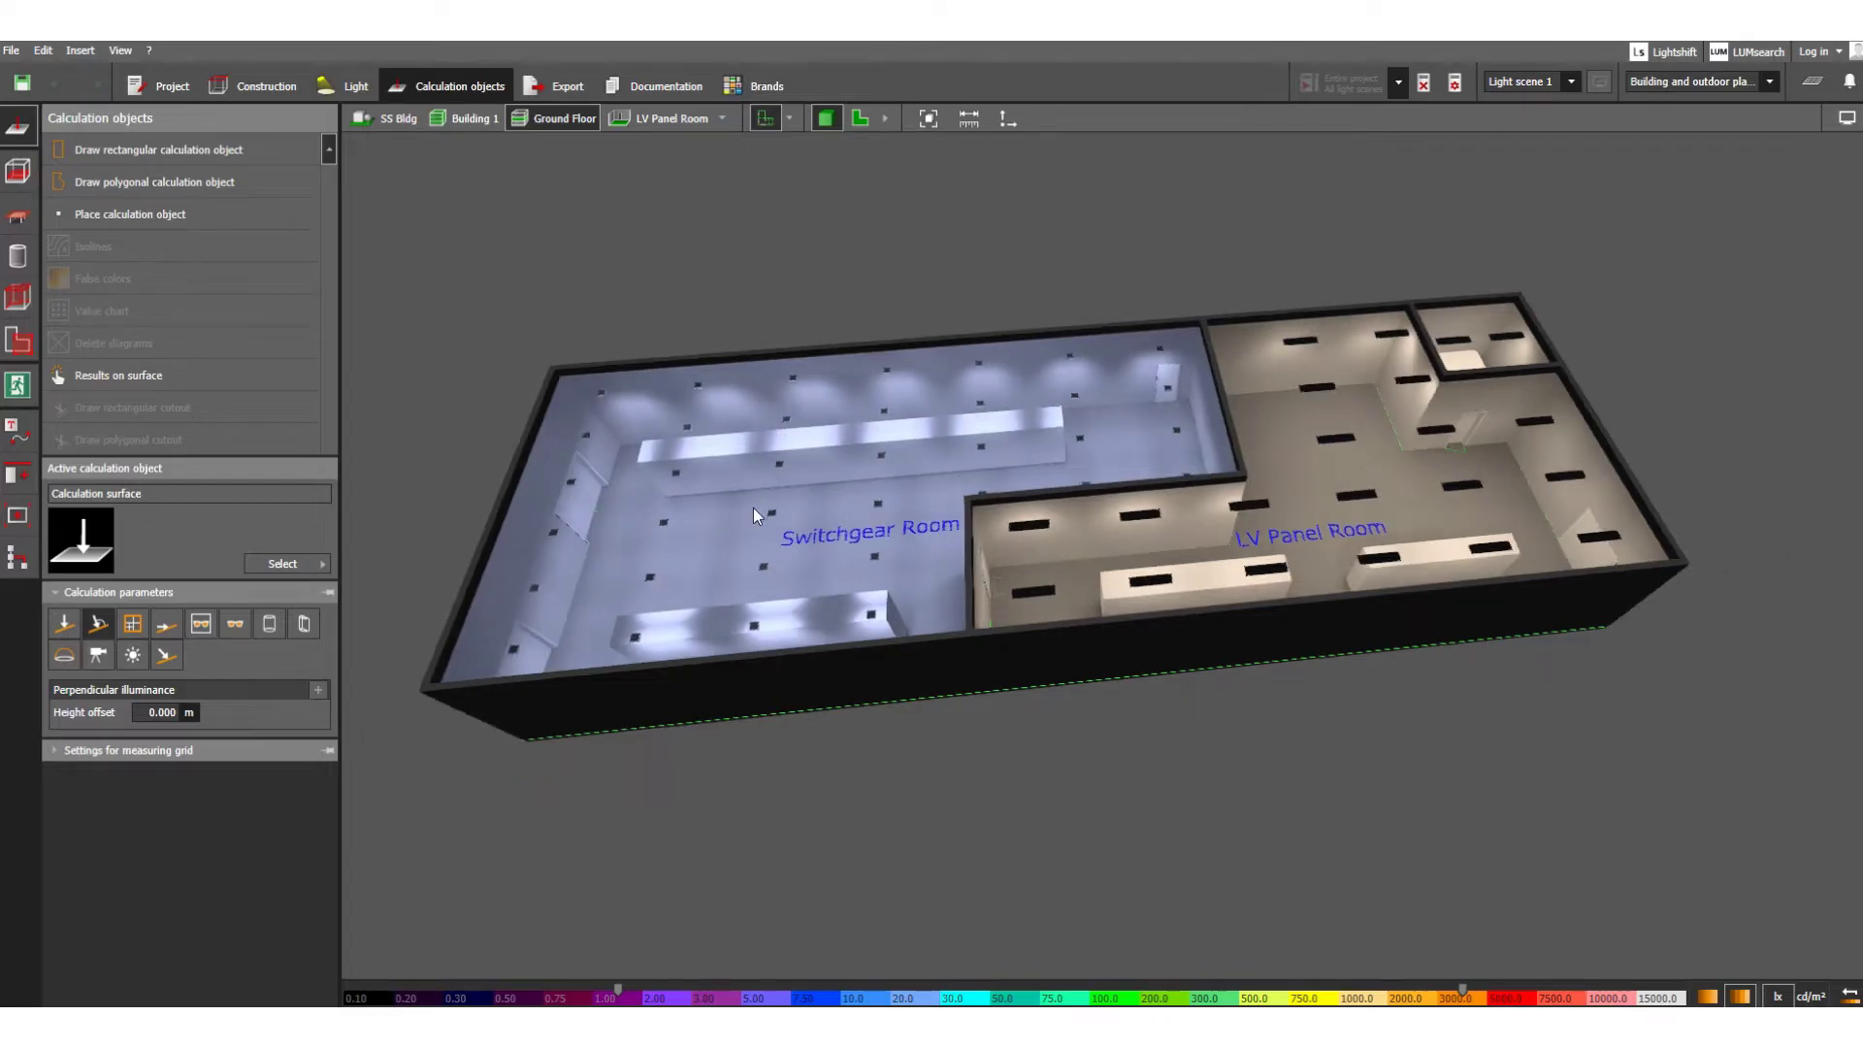
pyautogui.moveTo(755, 511); pyautogui.dragTo(858, 533, button='middle')
pyautogui.moveTo(920, 588); pyautogui.dragTo(892, 659, button='middle')
pyautogui.scroll(5, 893, 641)
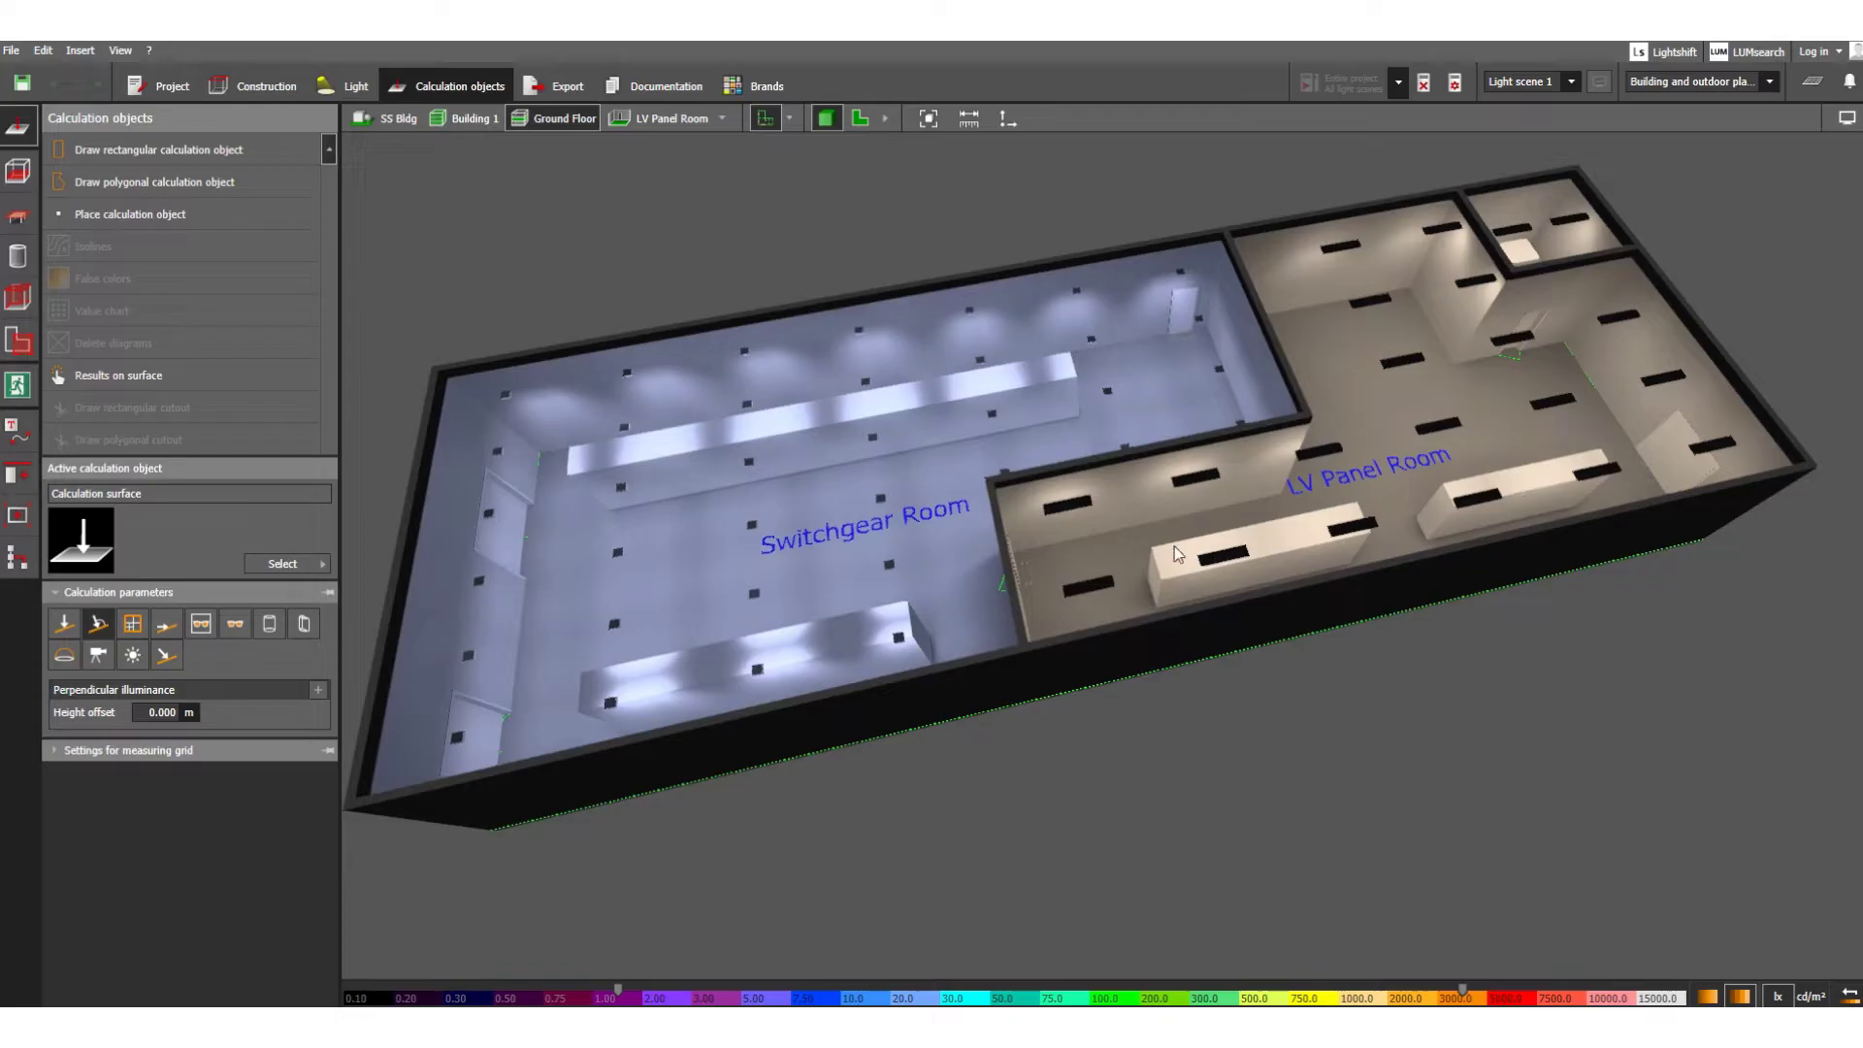
# Show the Ground Floor as a 2-D floor plan and list its rooms.
pyautogui.moveTo(762, 456); pyautogui.dragTo(814, 420, button='middle')
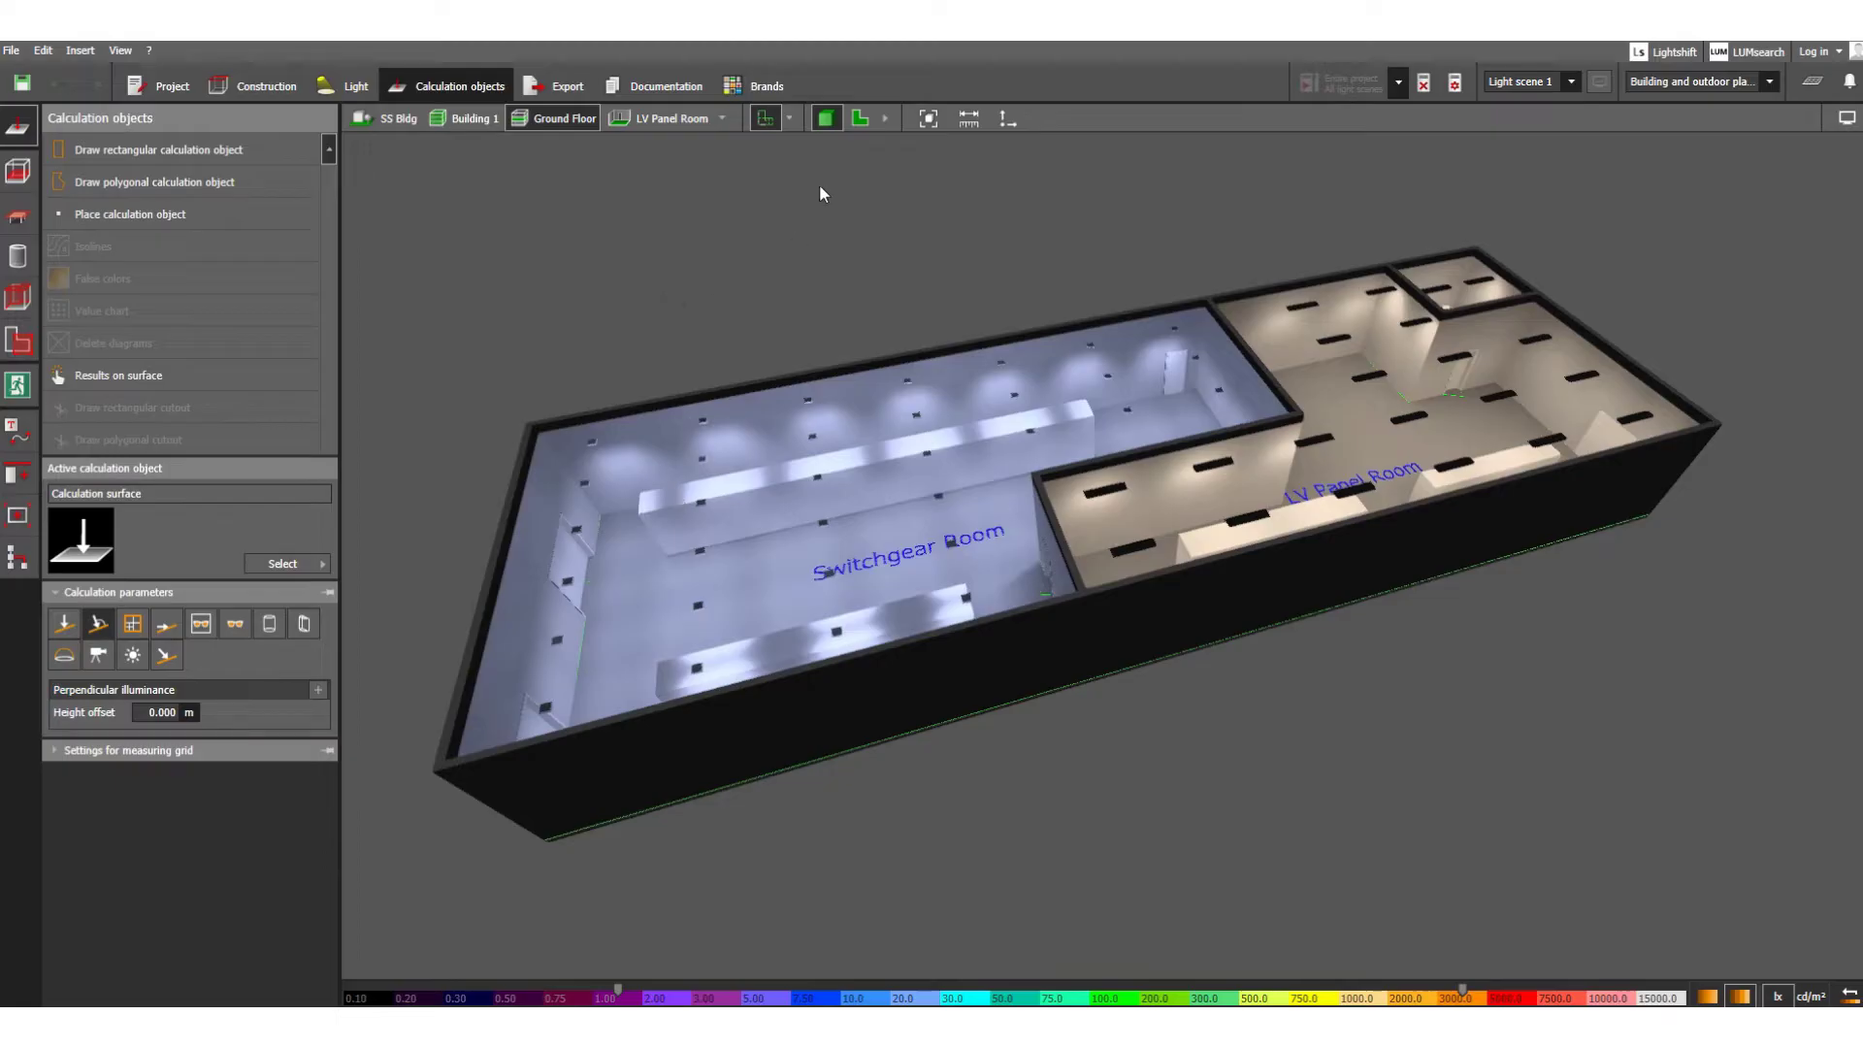
pyautogui.click(861, 120)
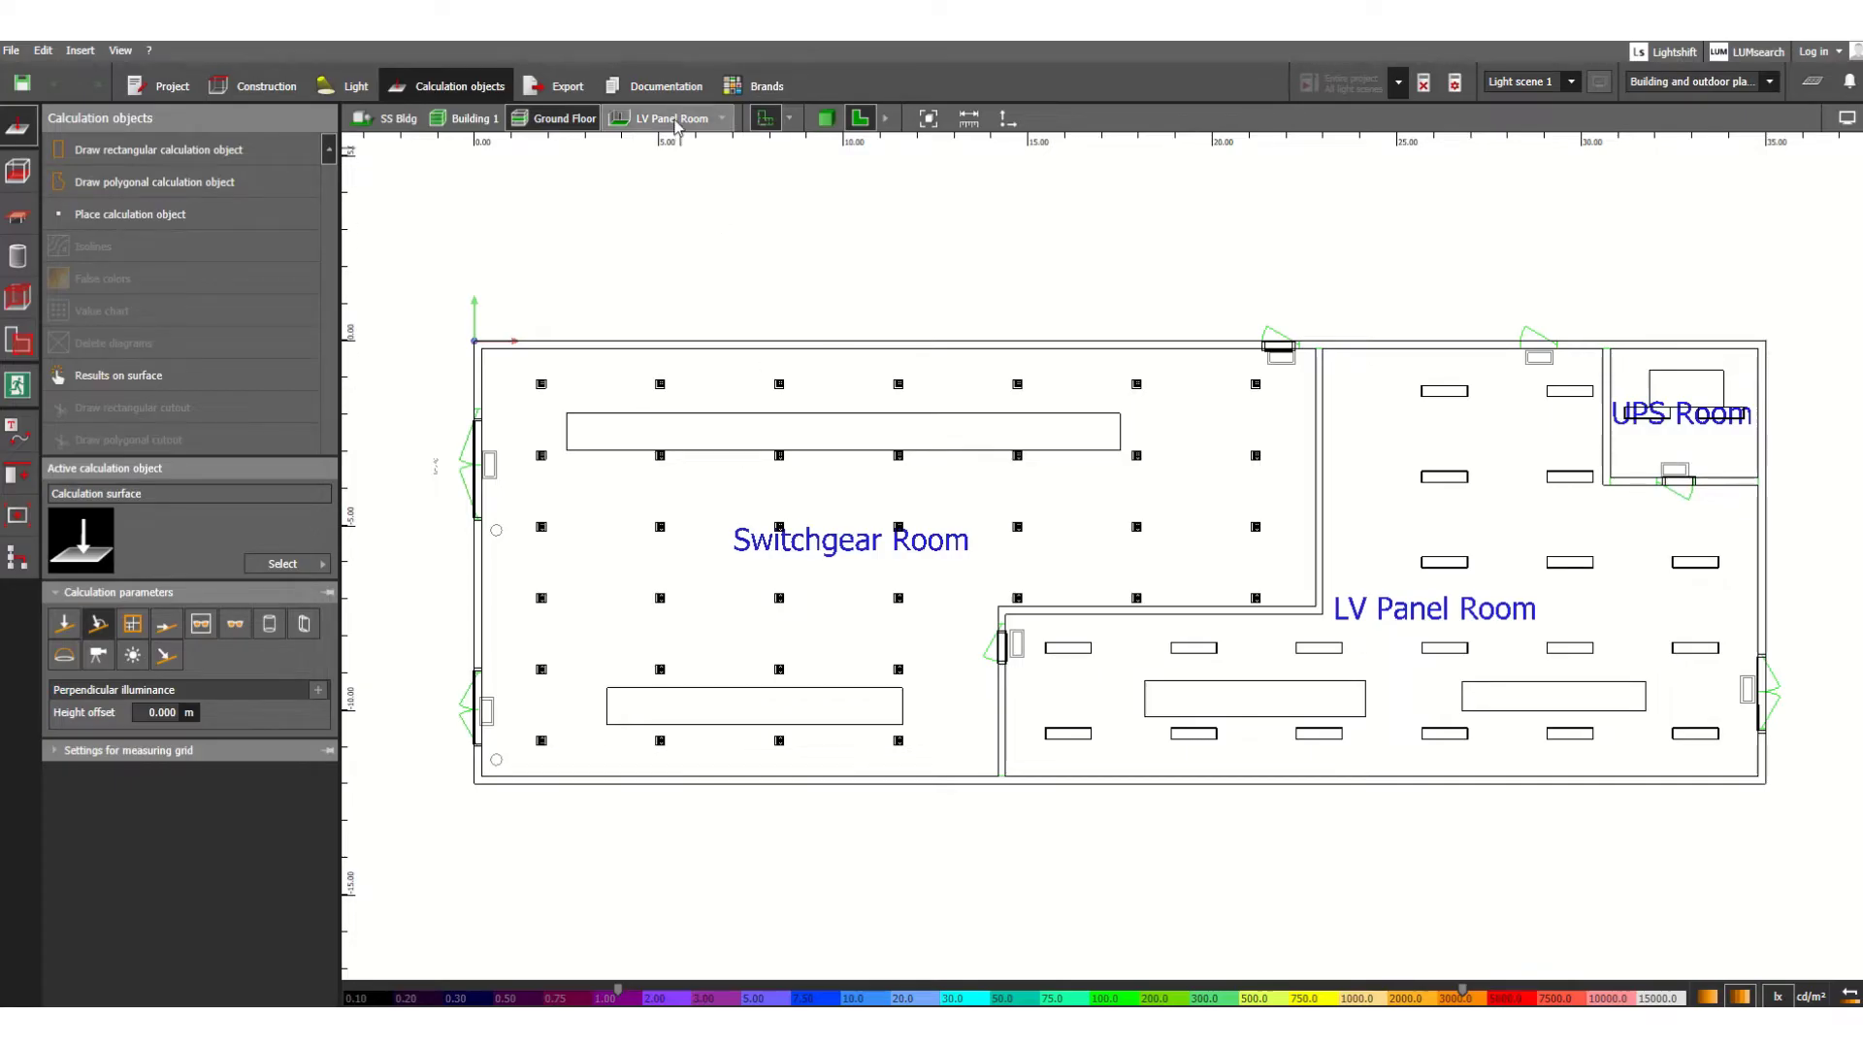
pyautogui.click(724, 119)
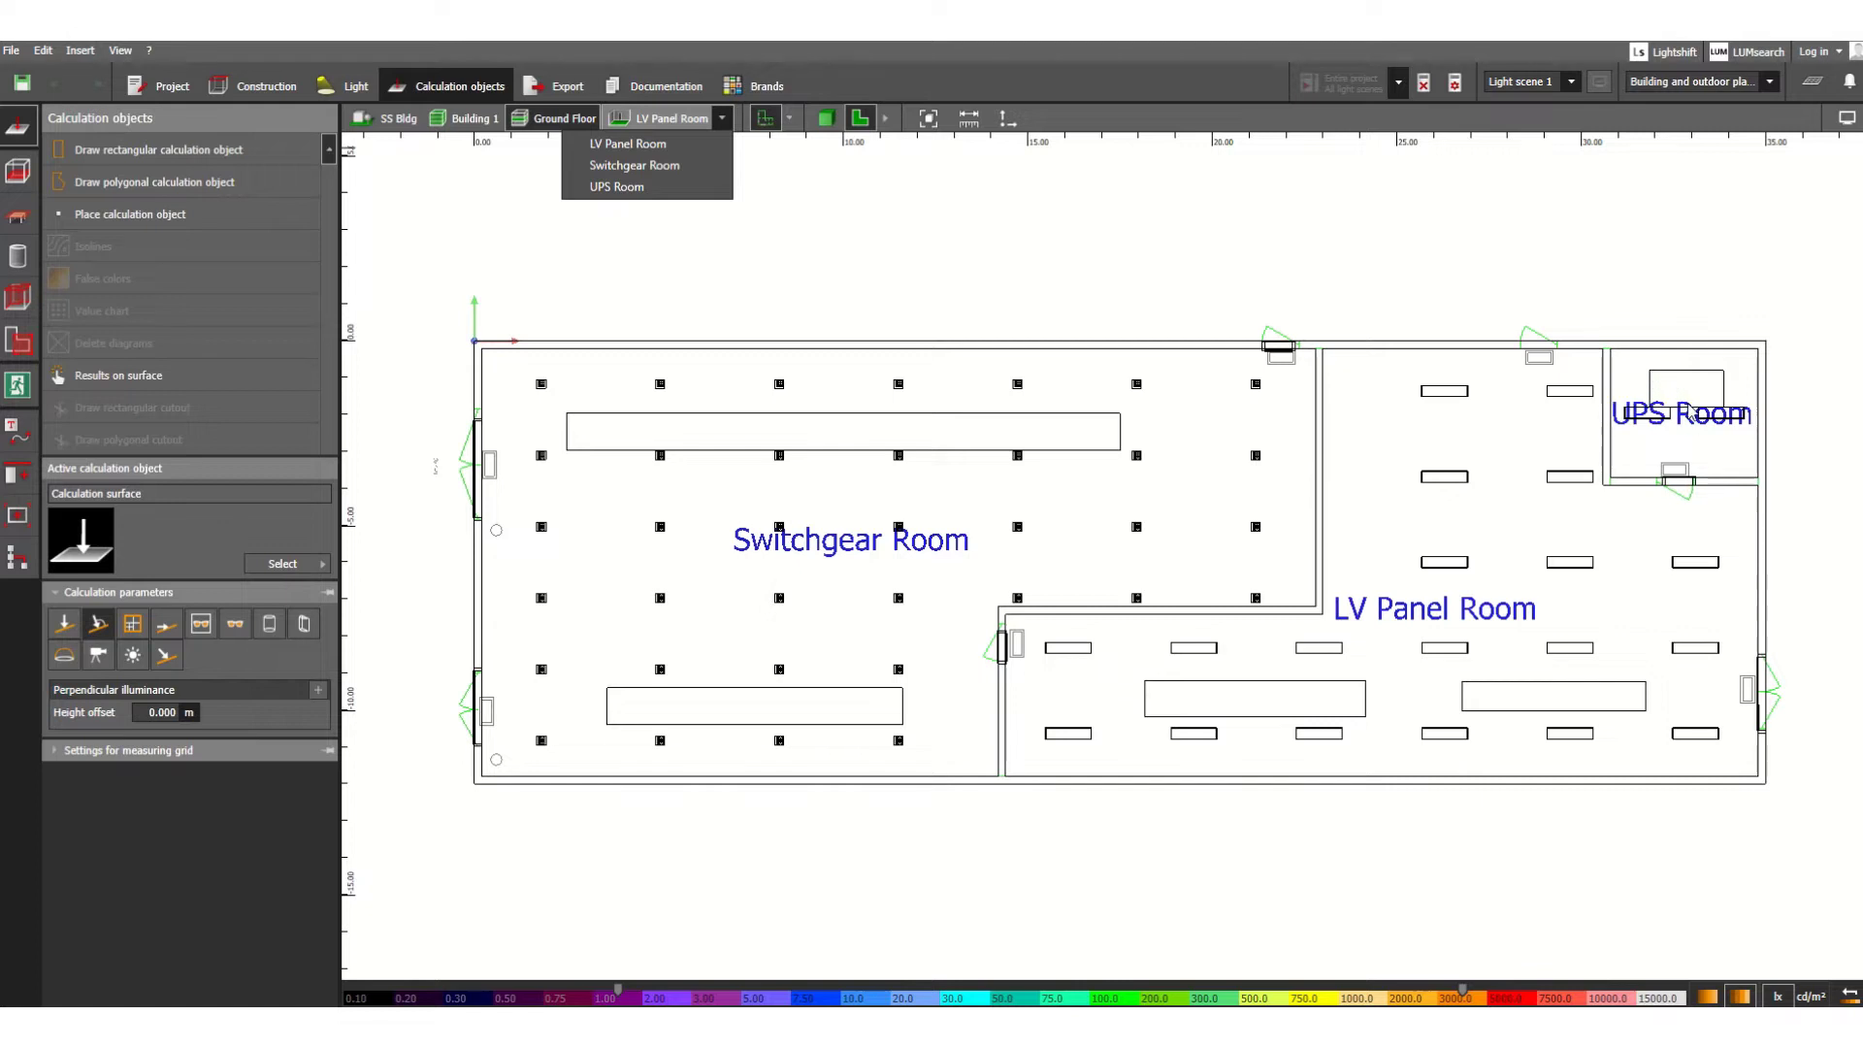
# Display the LV Panel, Switchgear and UPS rooms individually, then return through Ground Floor to Building 1.
pyautogui.click(630, 144)
pyautogui.click(722, 117)
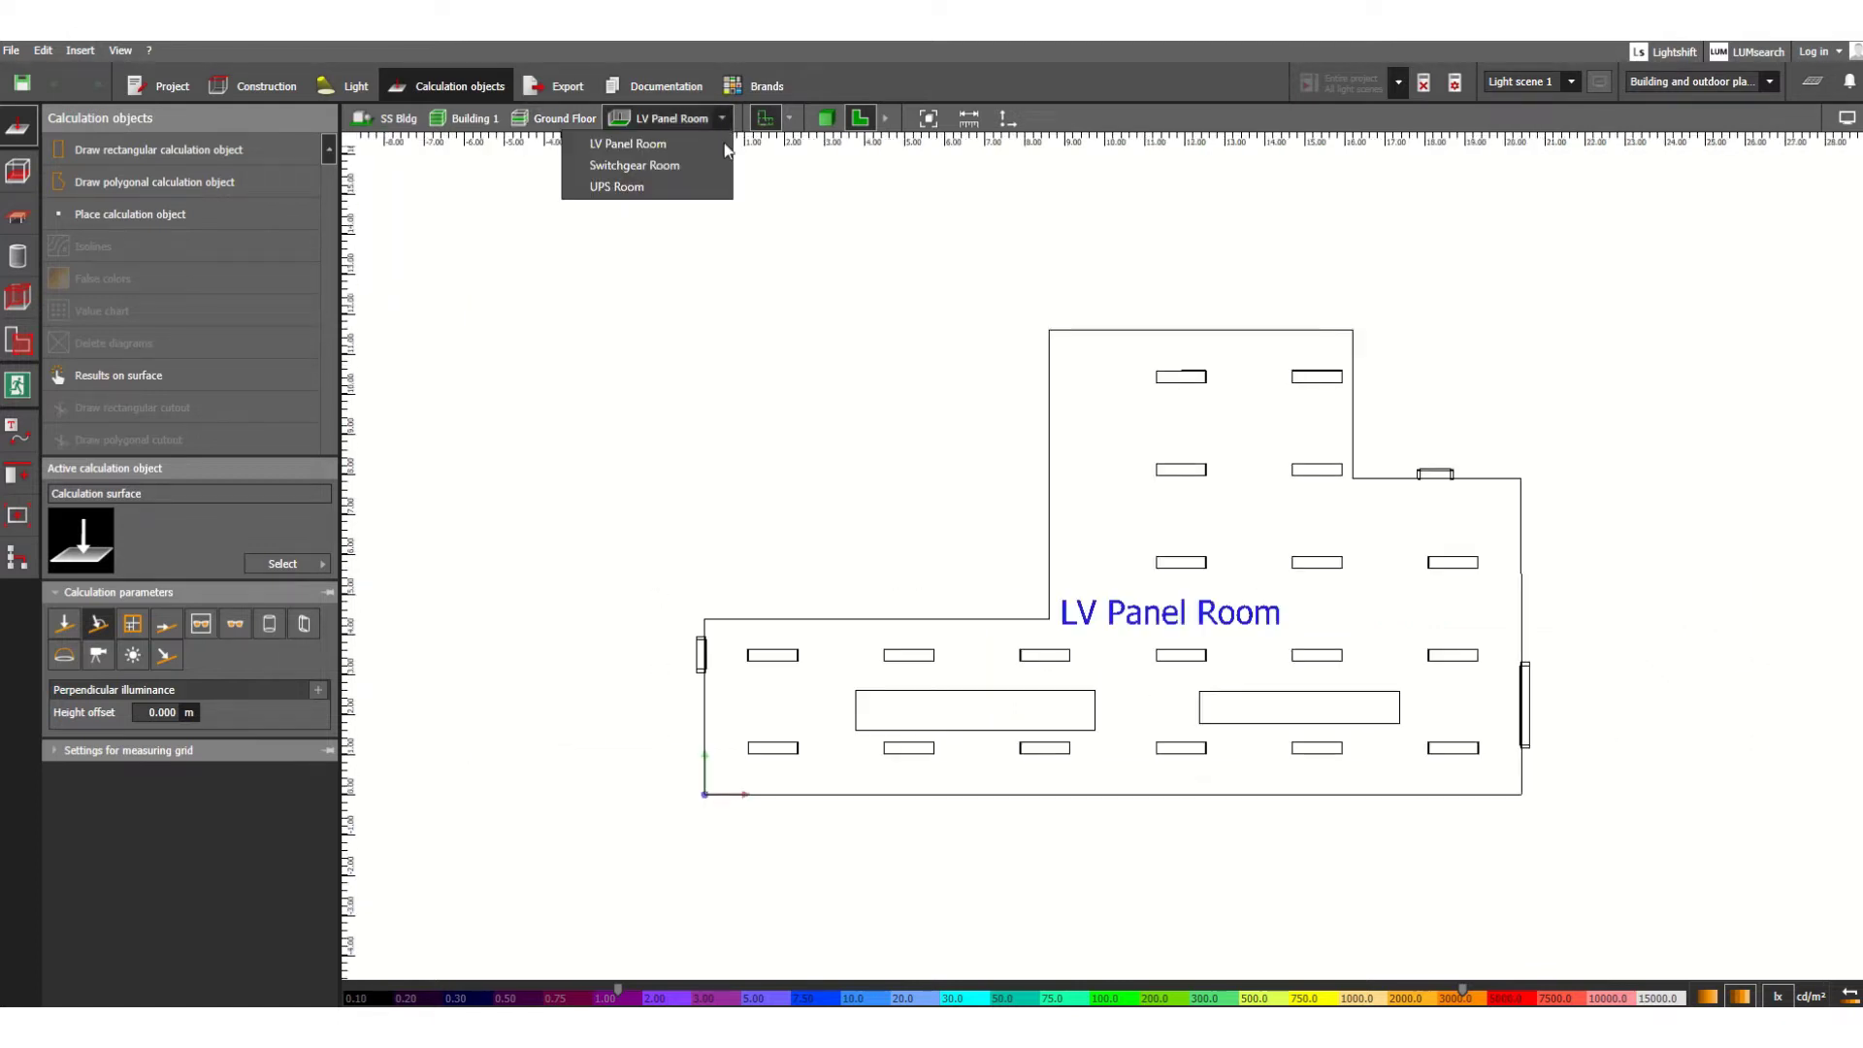
pyautogui.click(642, 166)
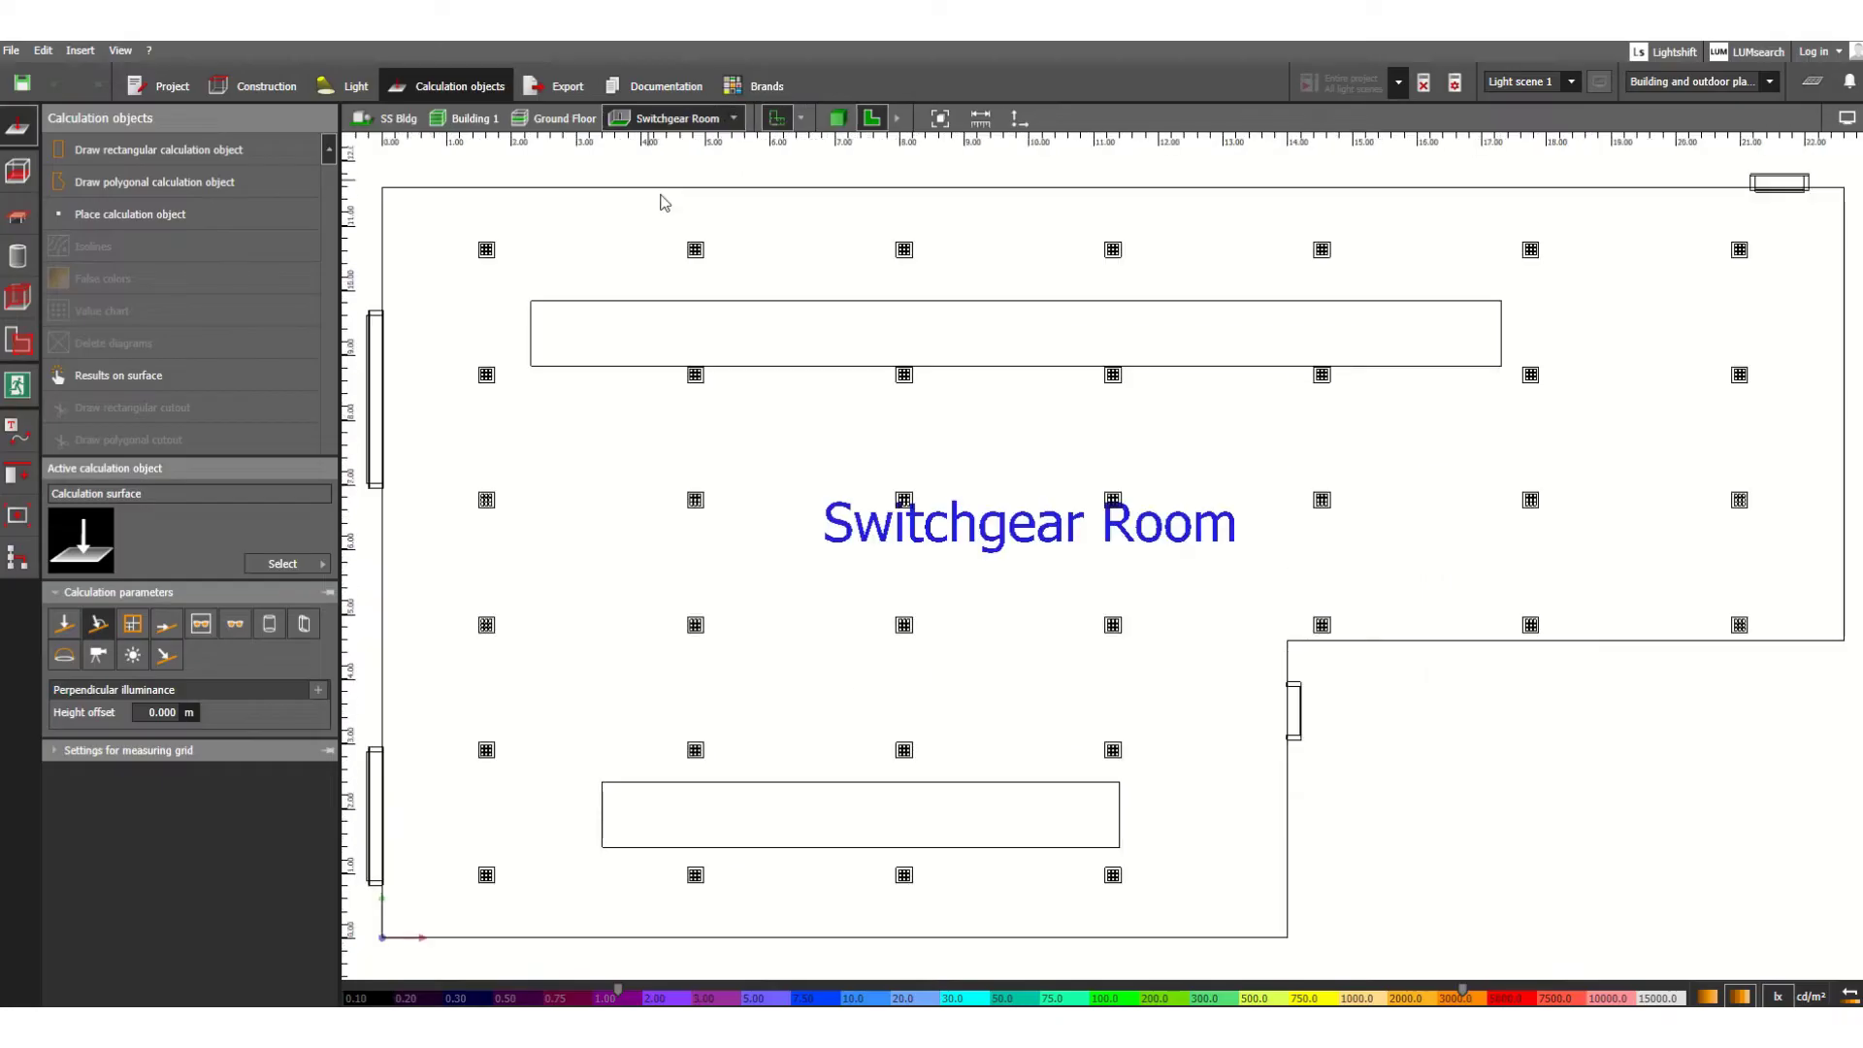
pyautogui.click(733, 119)
pyautogui.click(628, 188)
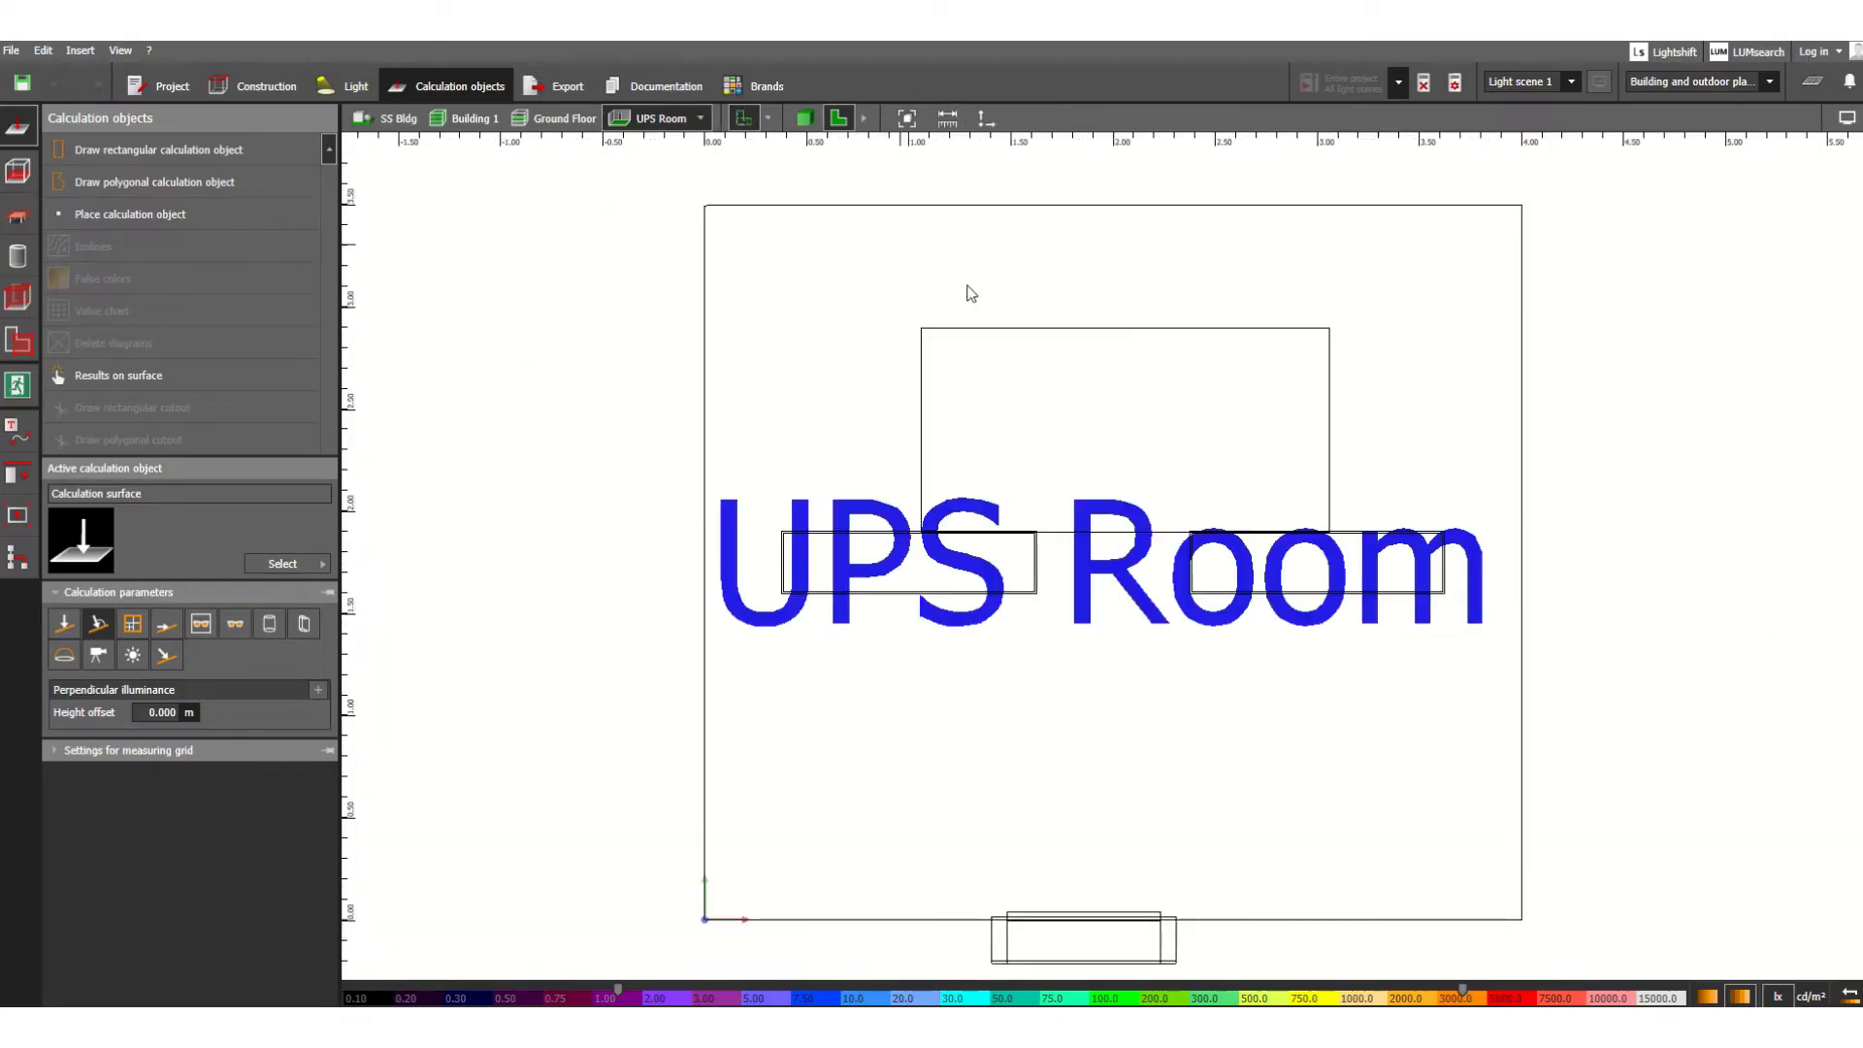
pyautogui.click(555, 122)
pyautogui.click(467, 123)
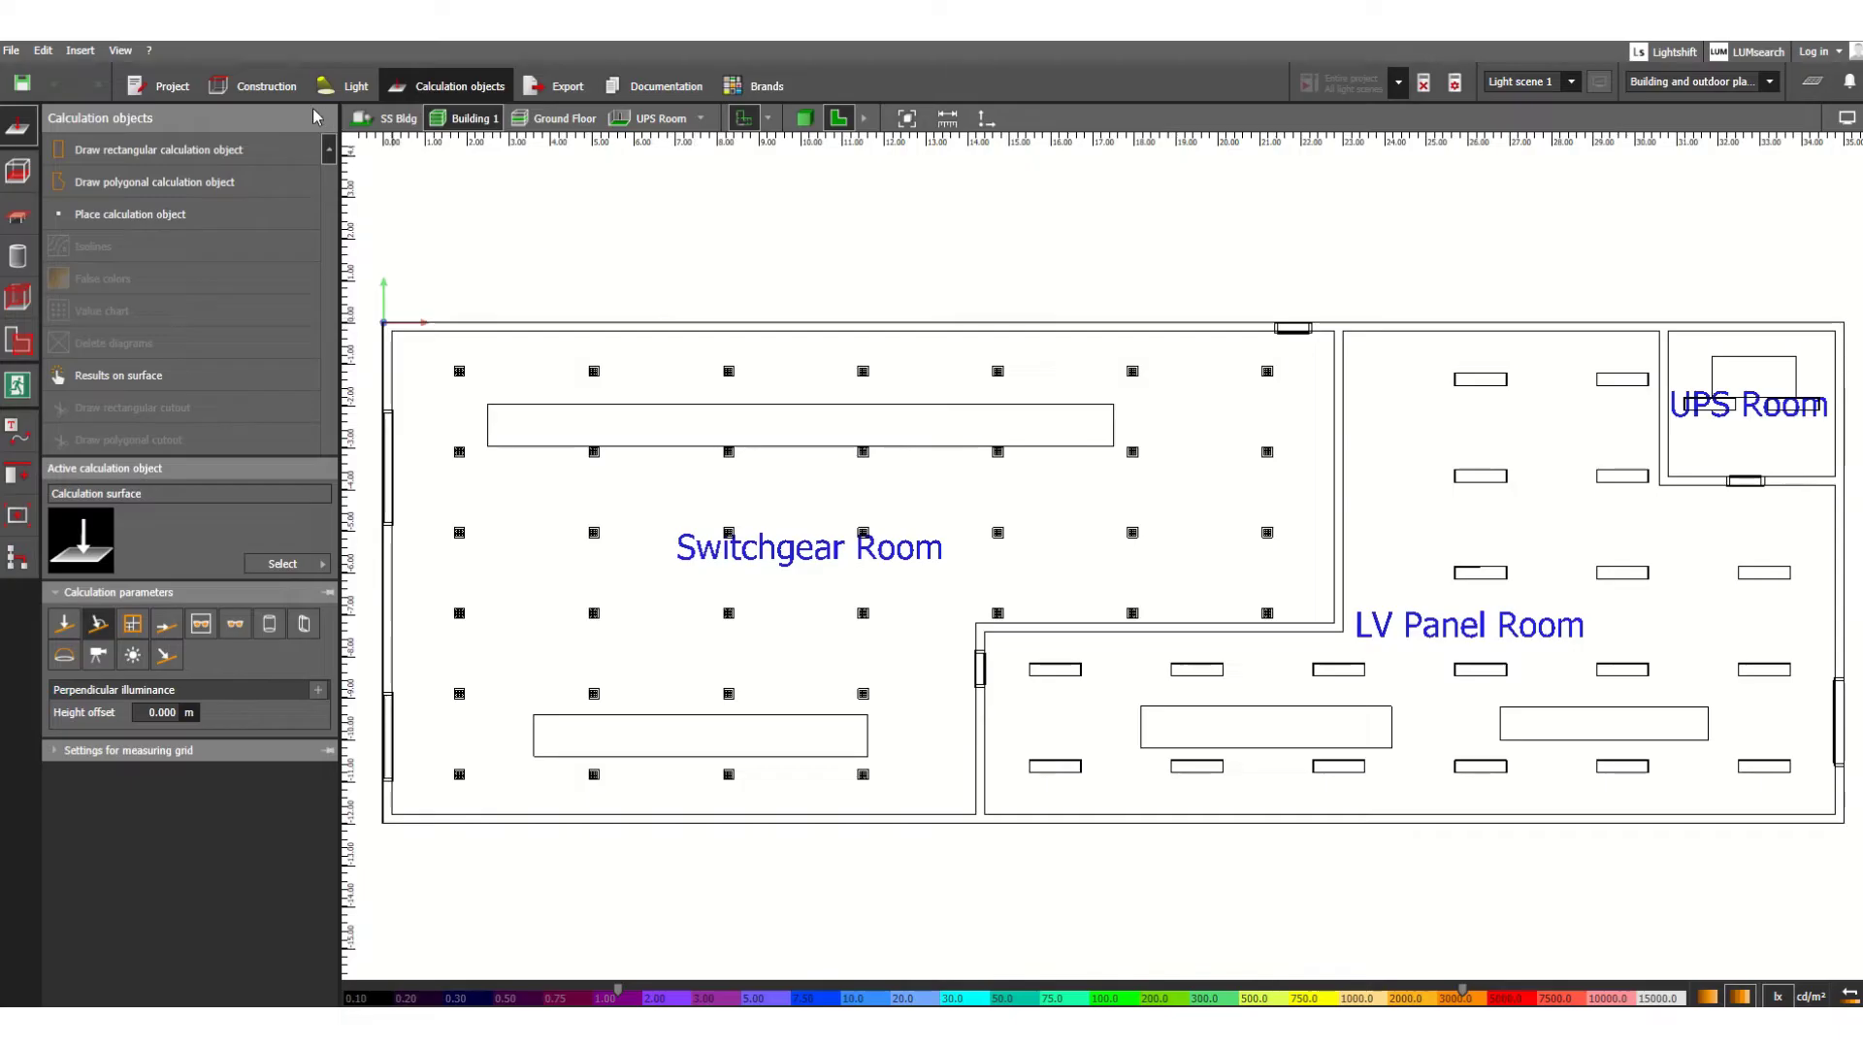
# Open the Construction tools and zoom in on the building site.
pyautogui.click(262, 87)
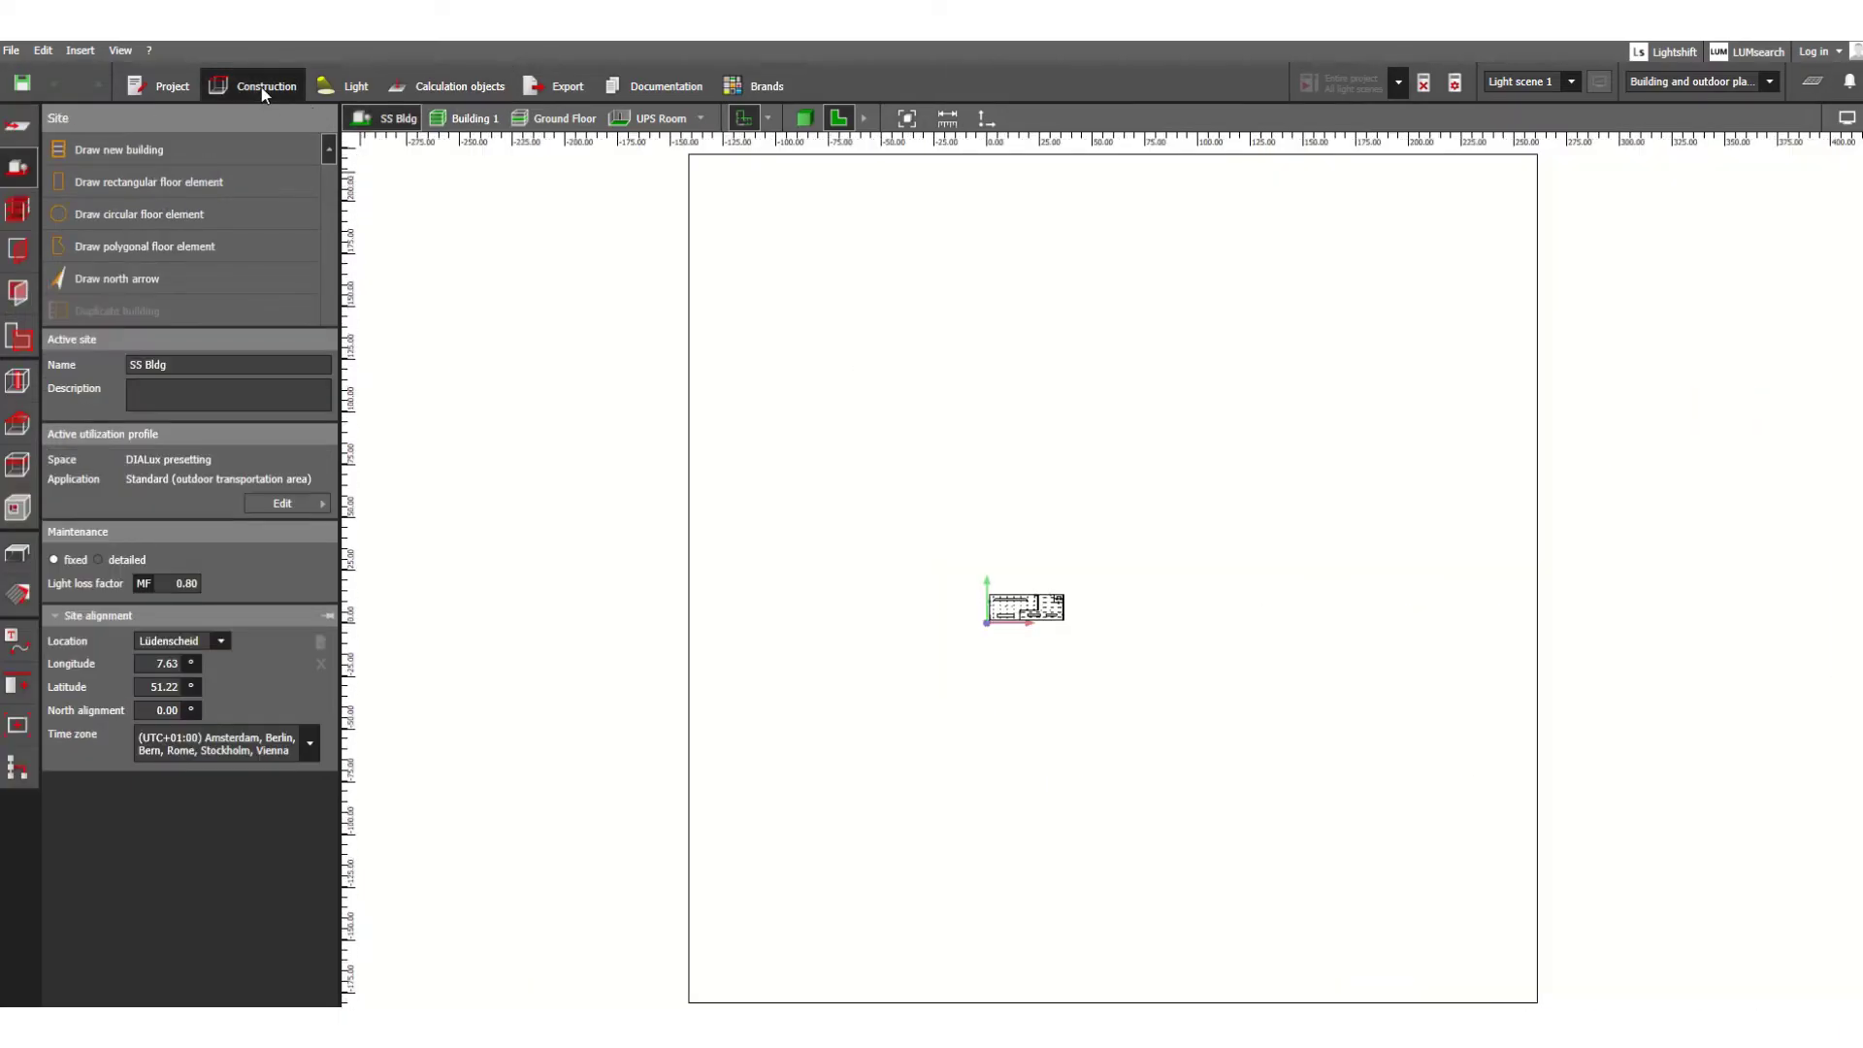
pyautogui.scroll(5, 1032, 653)
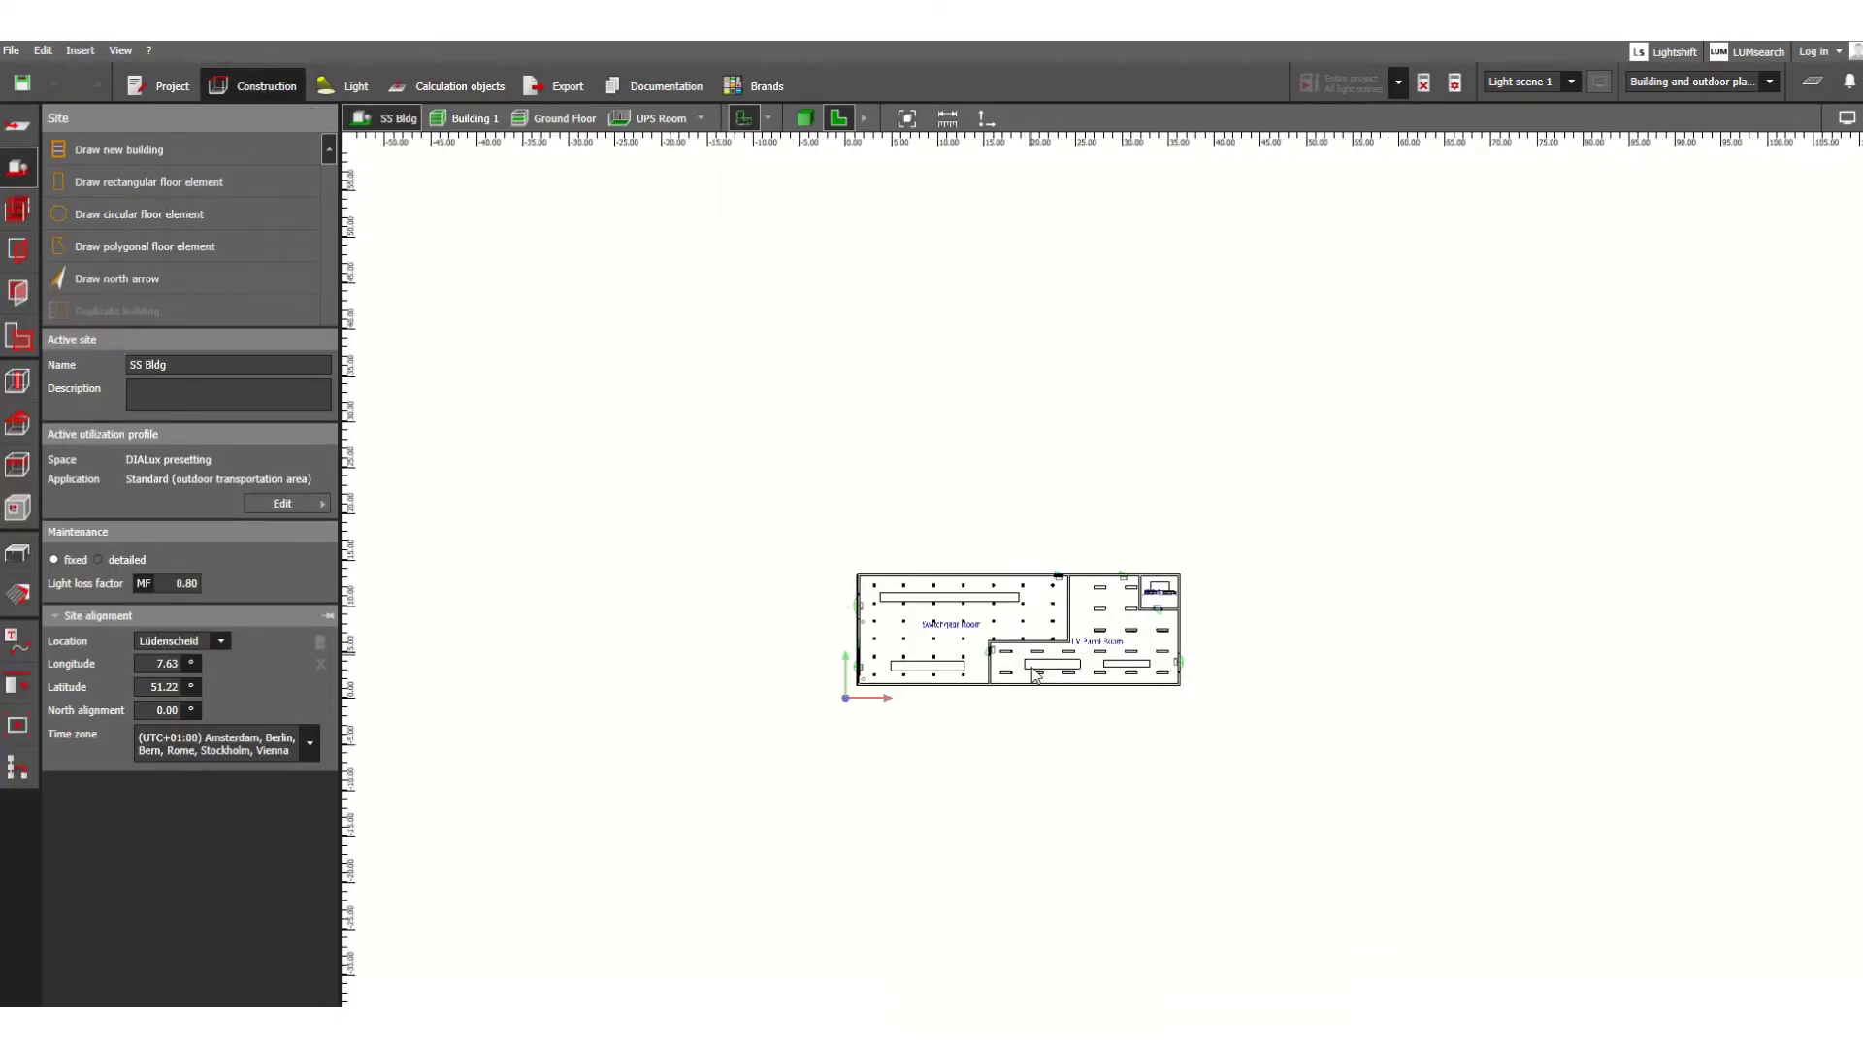
pyautogui.scroll(3, 960, 541)
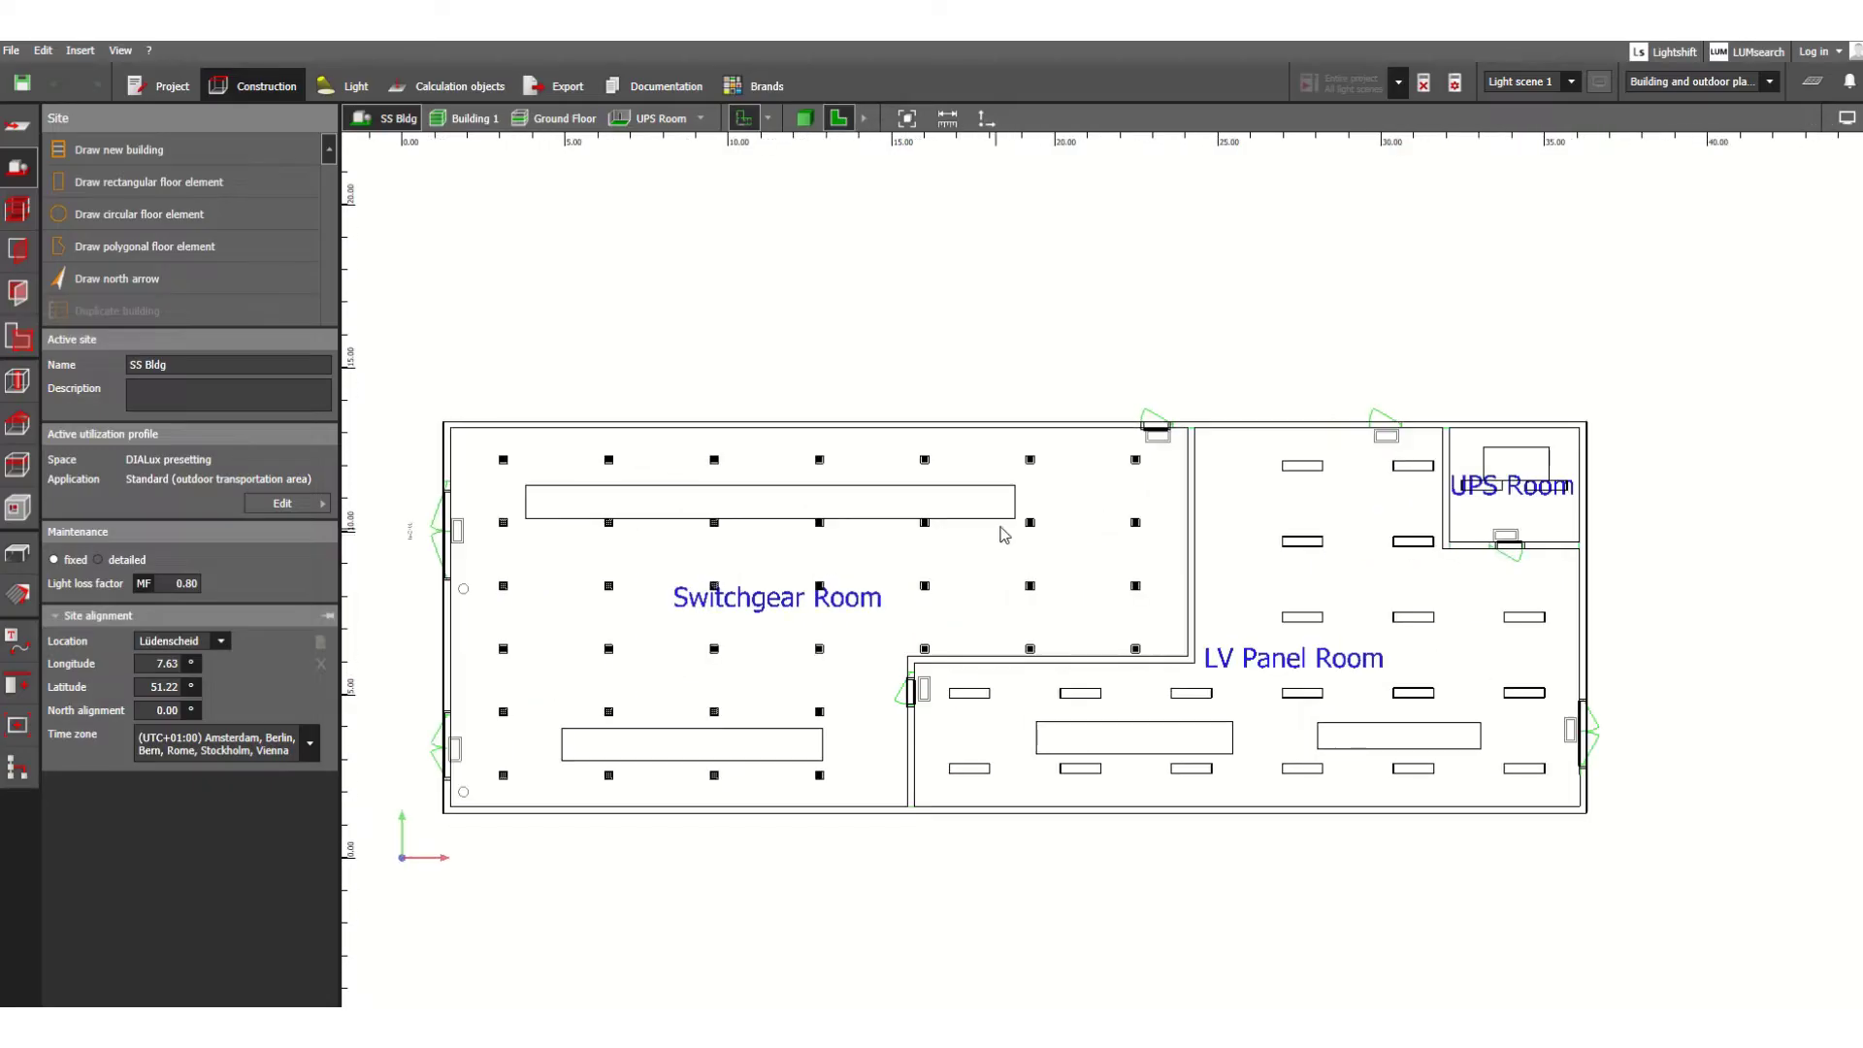
# Check the background plan and Ground Floor story settings, then view the 3598 lm, 32.5 W luminaire data.
pyautogui.click(23, 125)
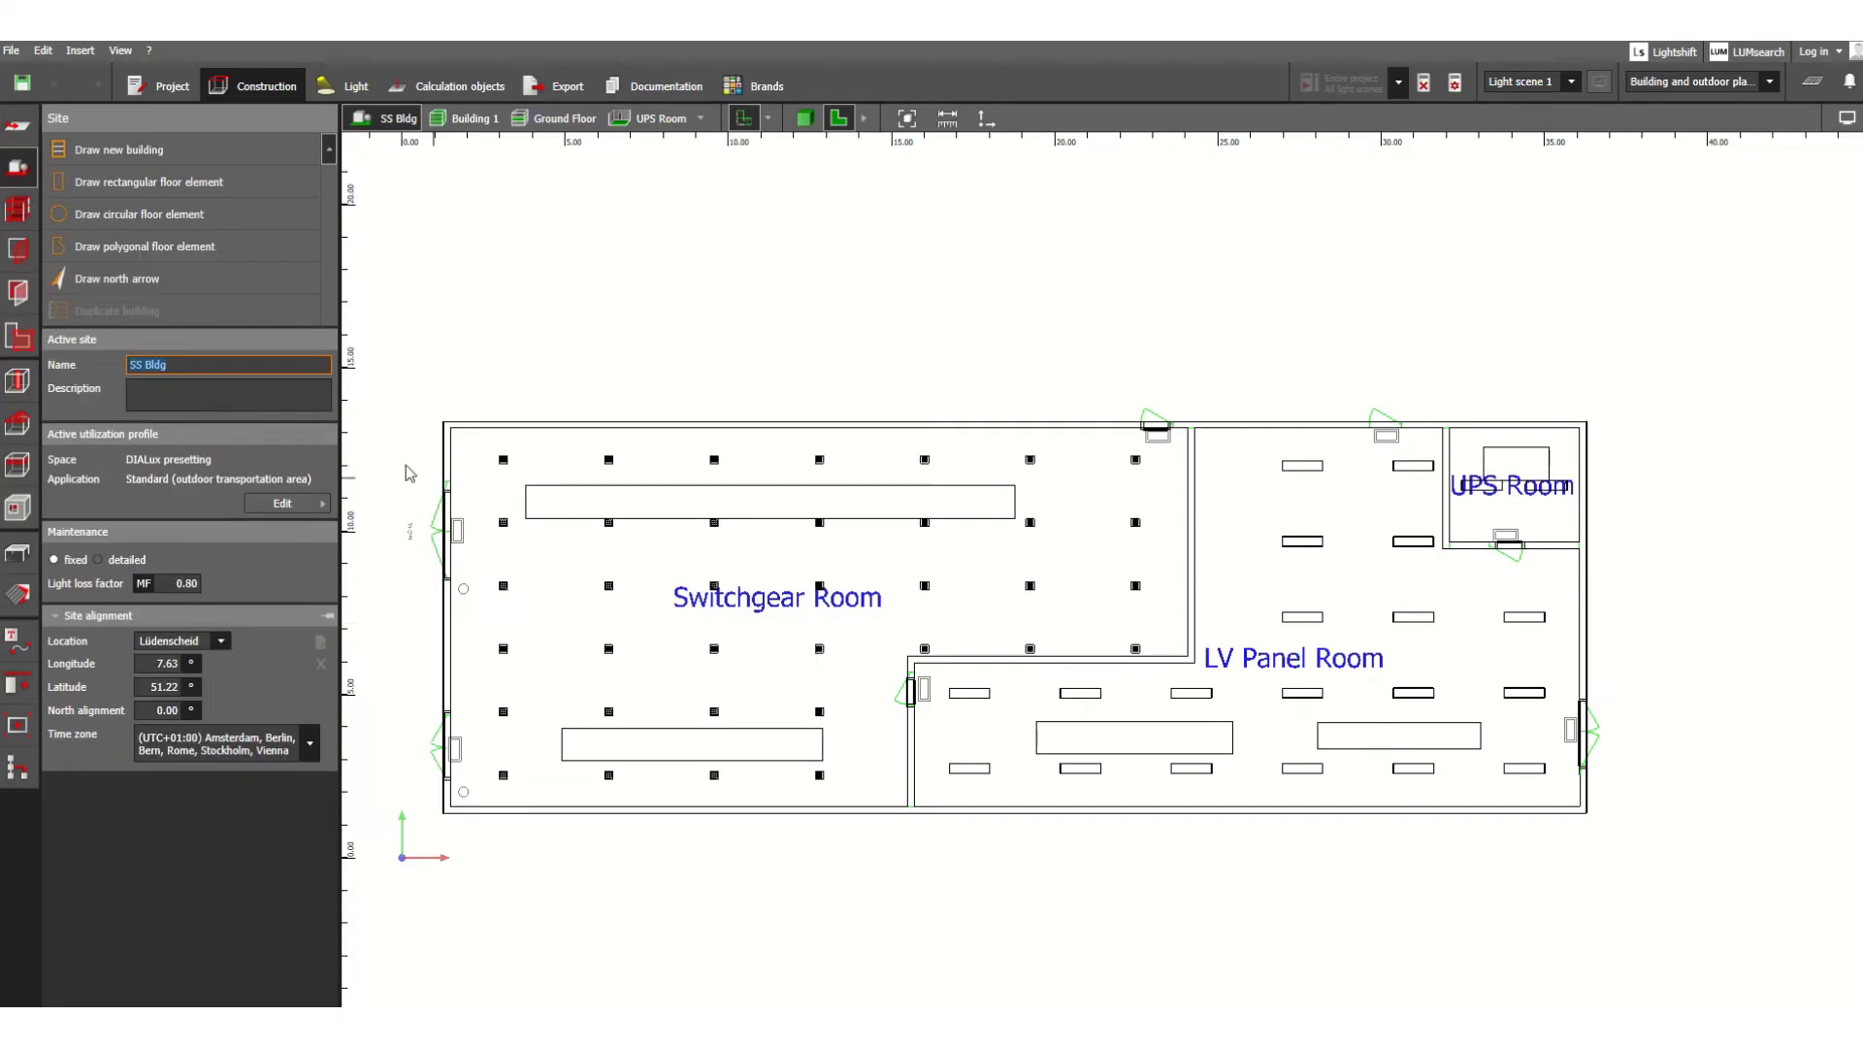
pyautogui.click(18, 211)
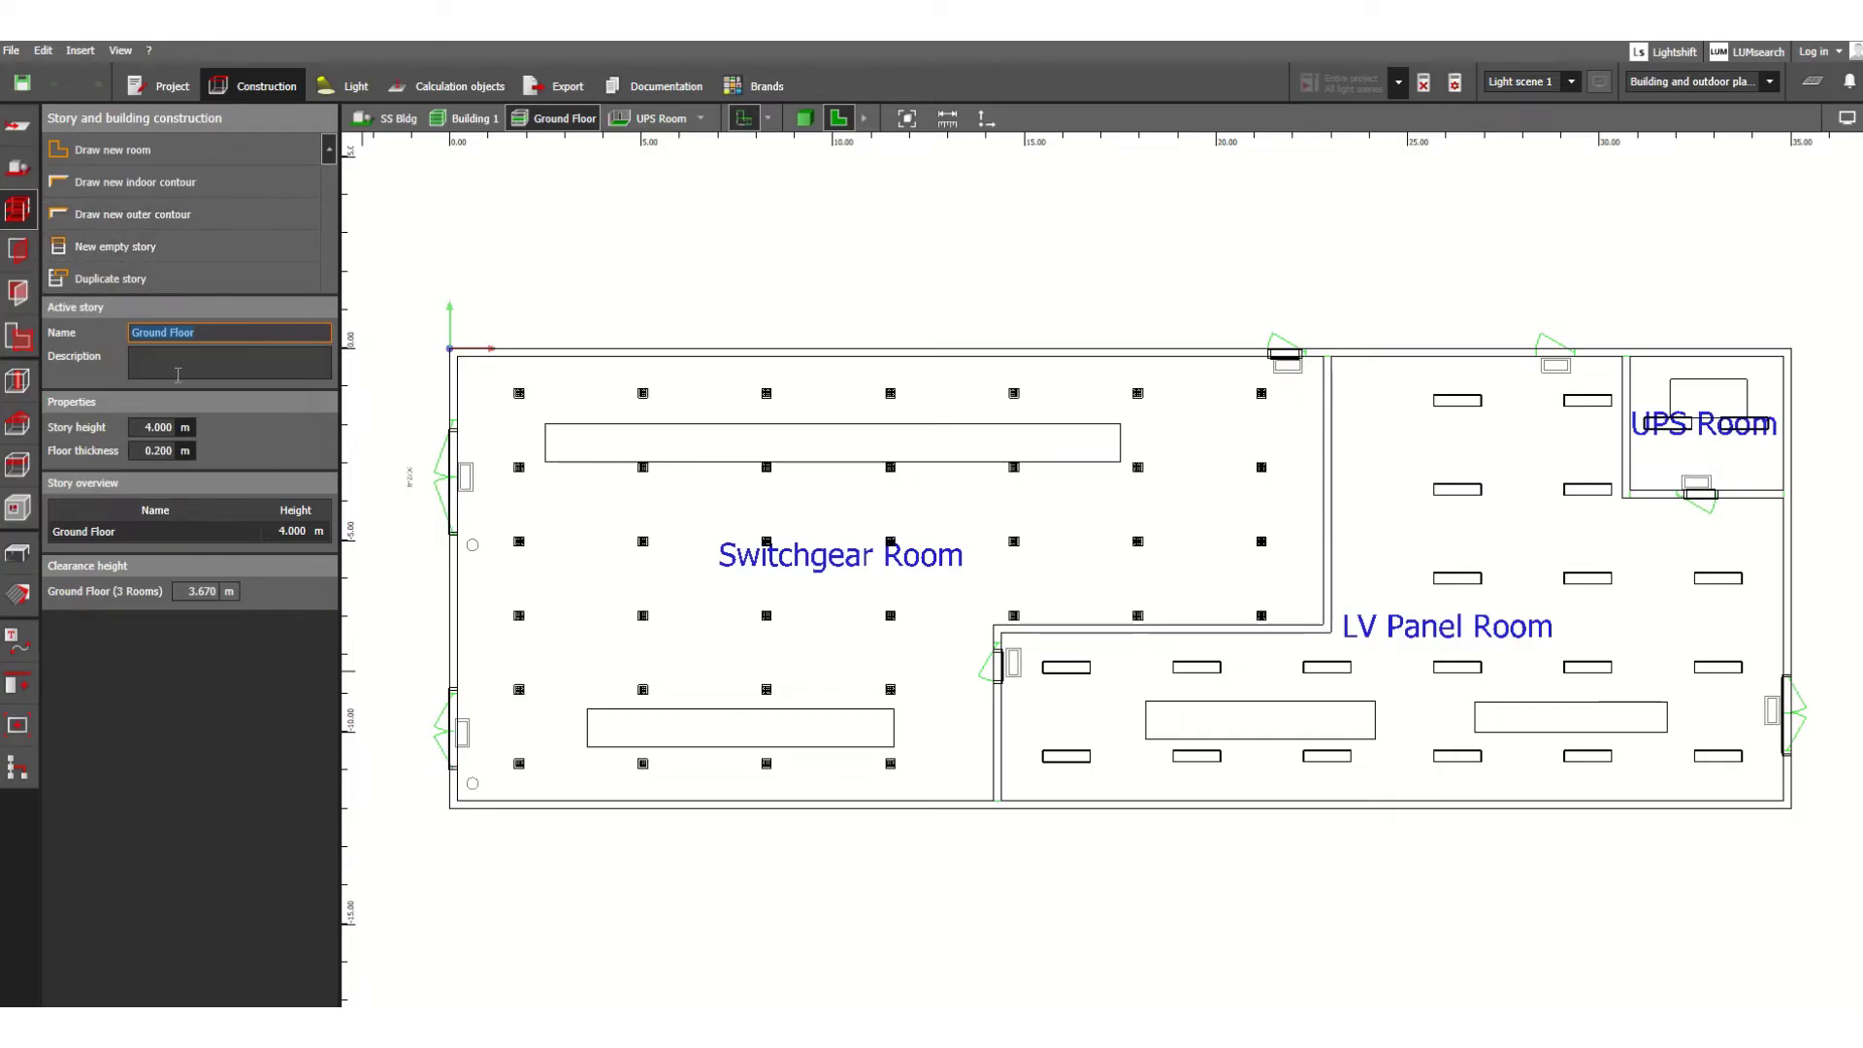
pyautogui.click(355, 89)
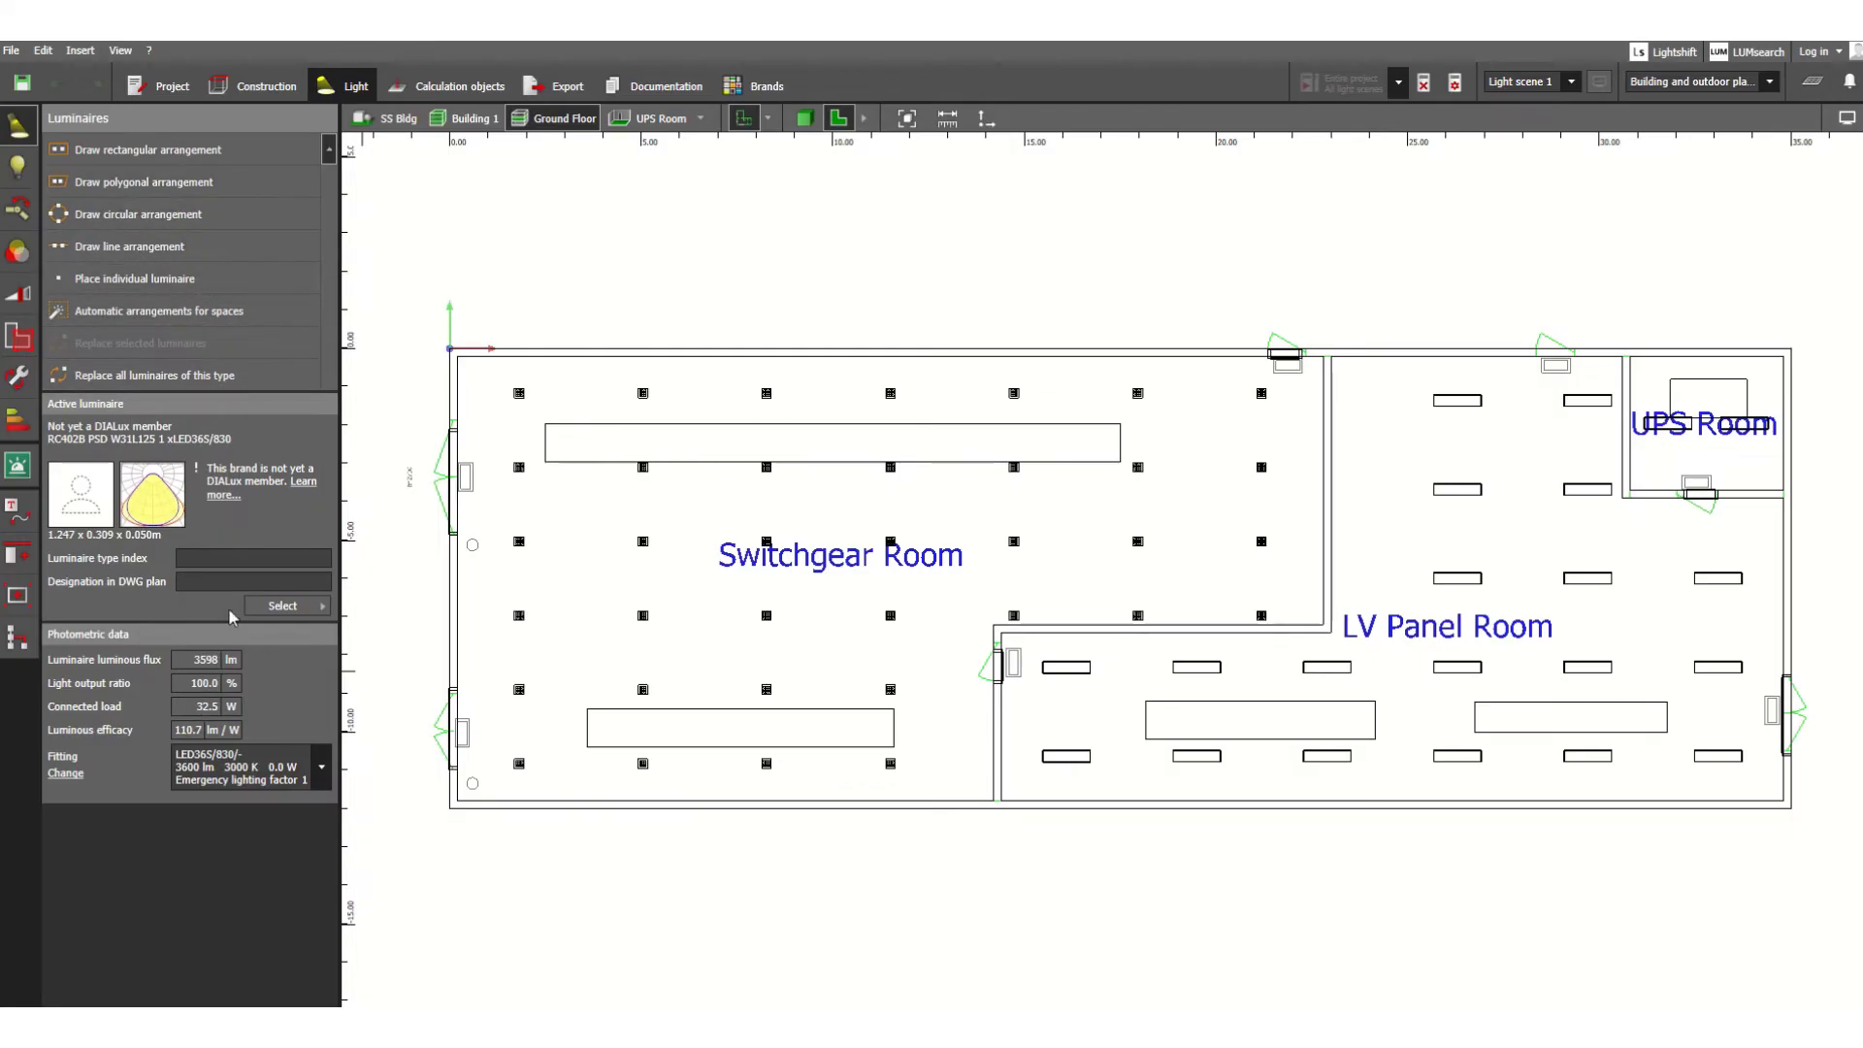
# Return to Calculation objects mode with Perpendicular illuminance at 0.000 m height offset.
pyautogui.click(485, 89)
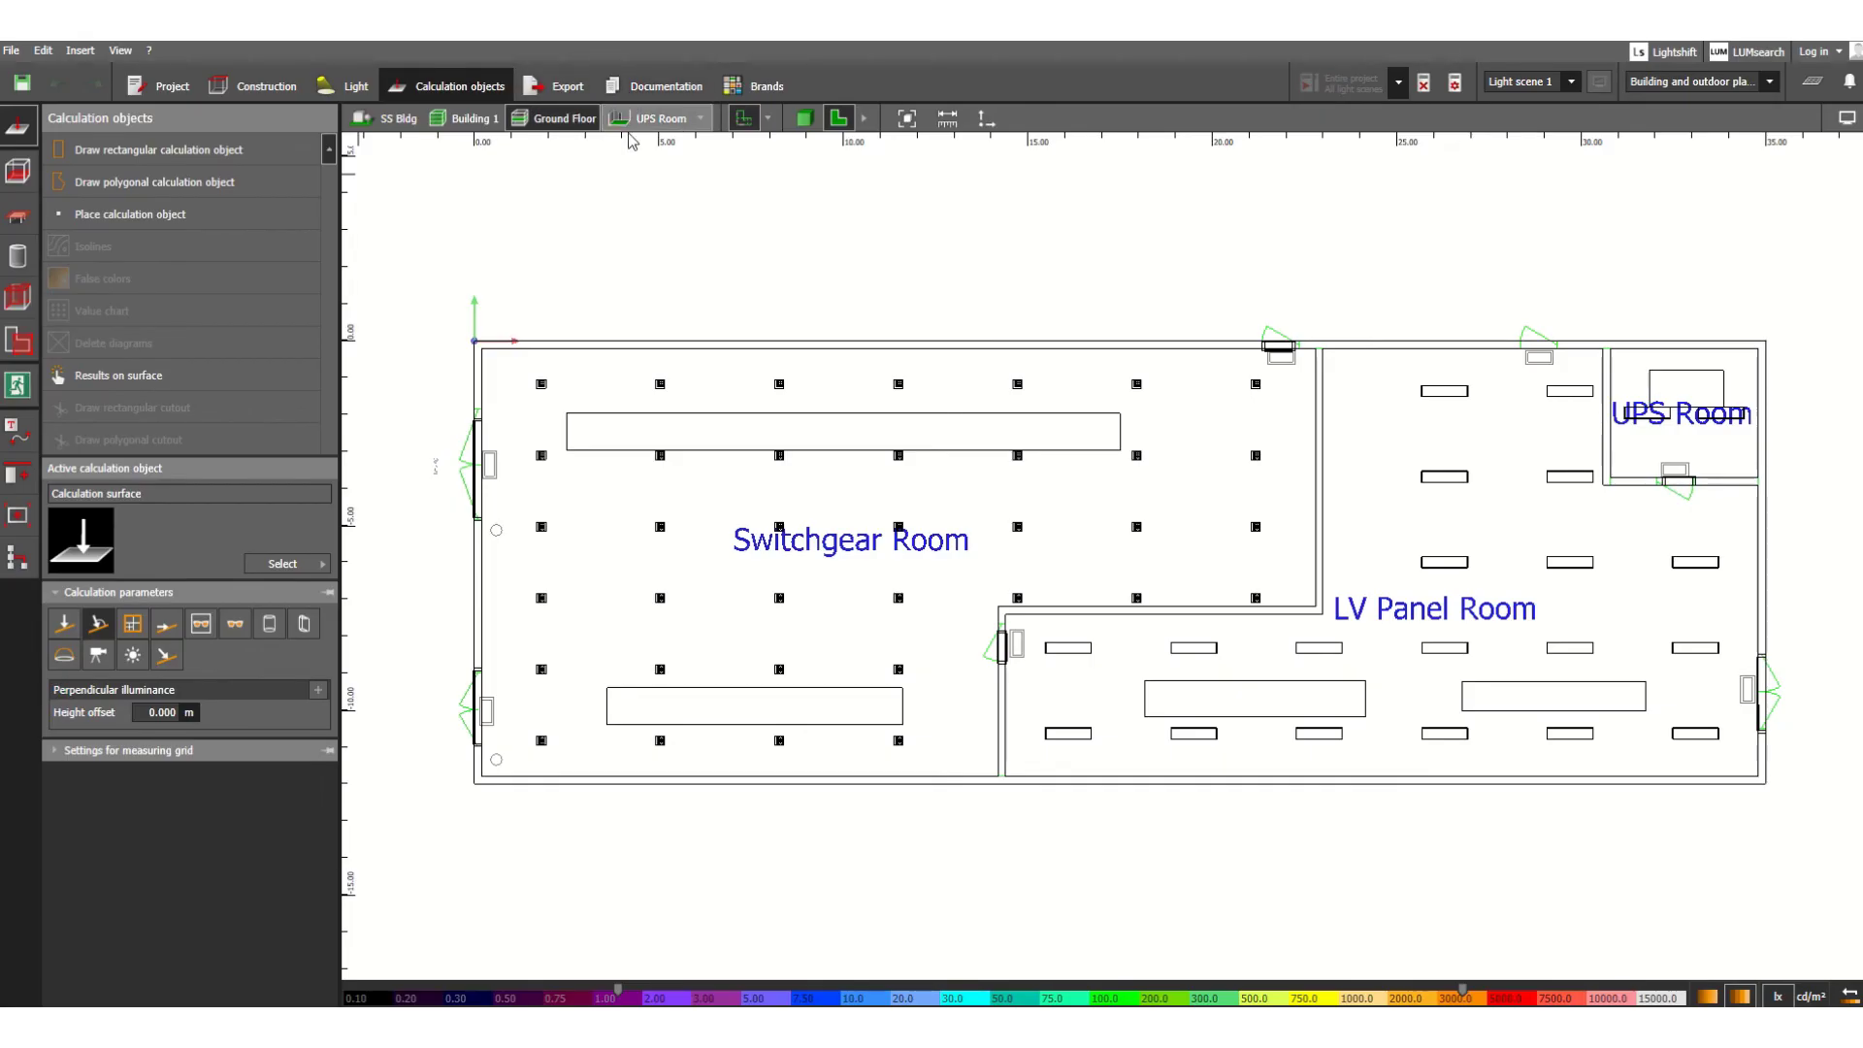
# Render the lit building in 3D and turn it to a diagonal, top-down view.
pyautogui.click(806, 118)
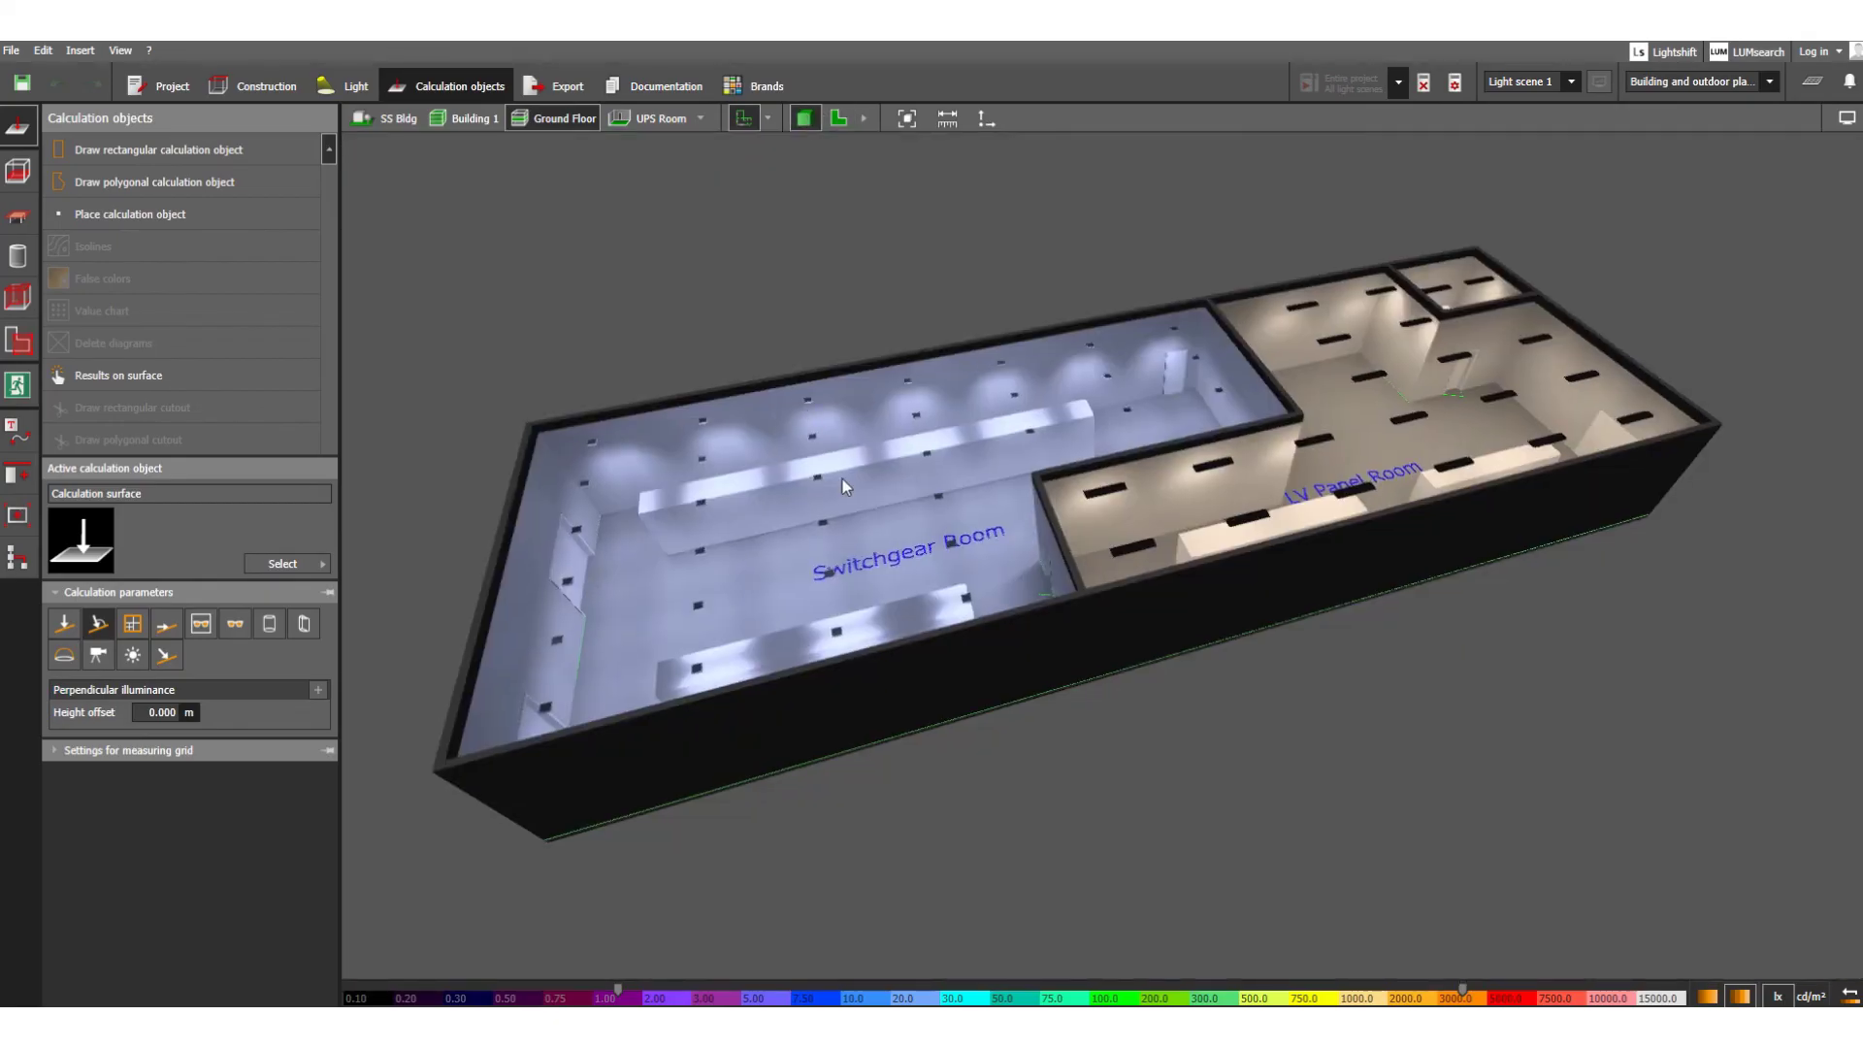
pyautogui.moveTo(931, 488); pyautogui.dragTo(831, 444, button='right')
pyautogui.scroll(2, 831, 446)
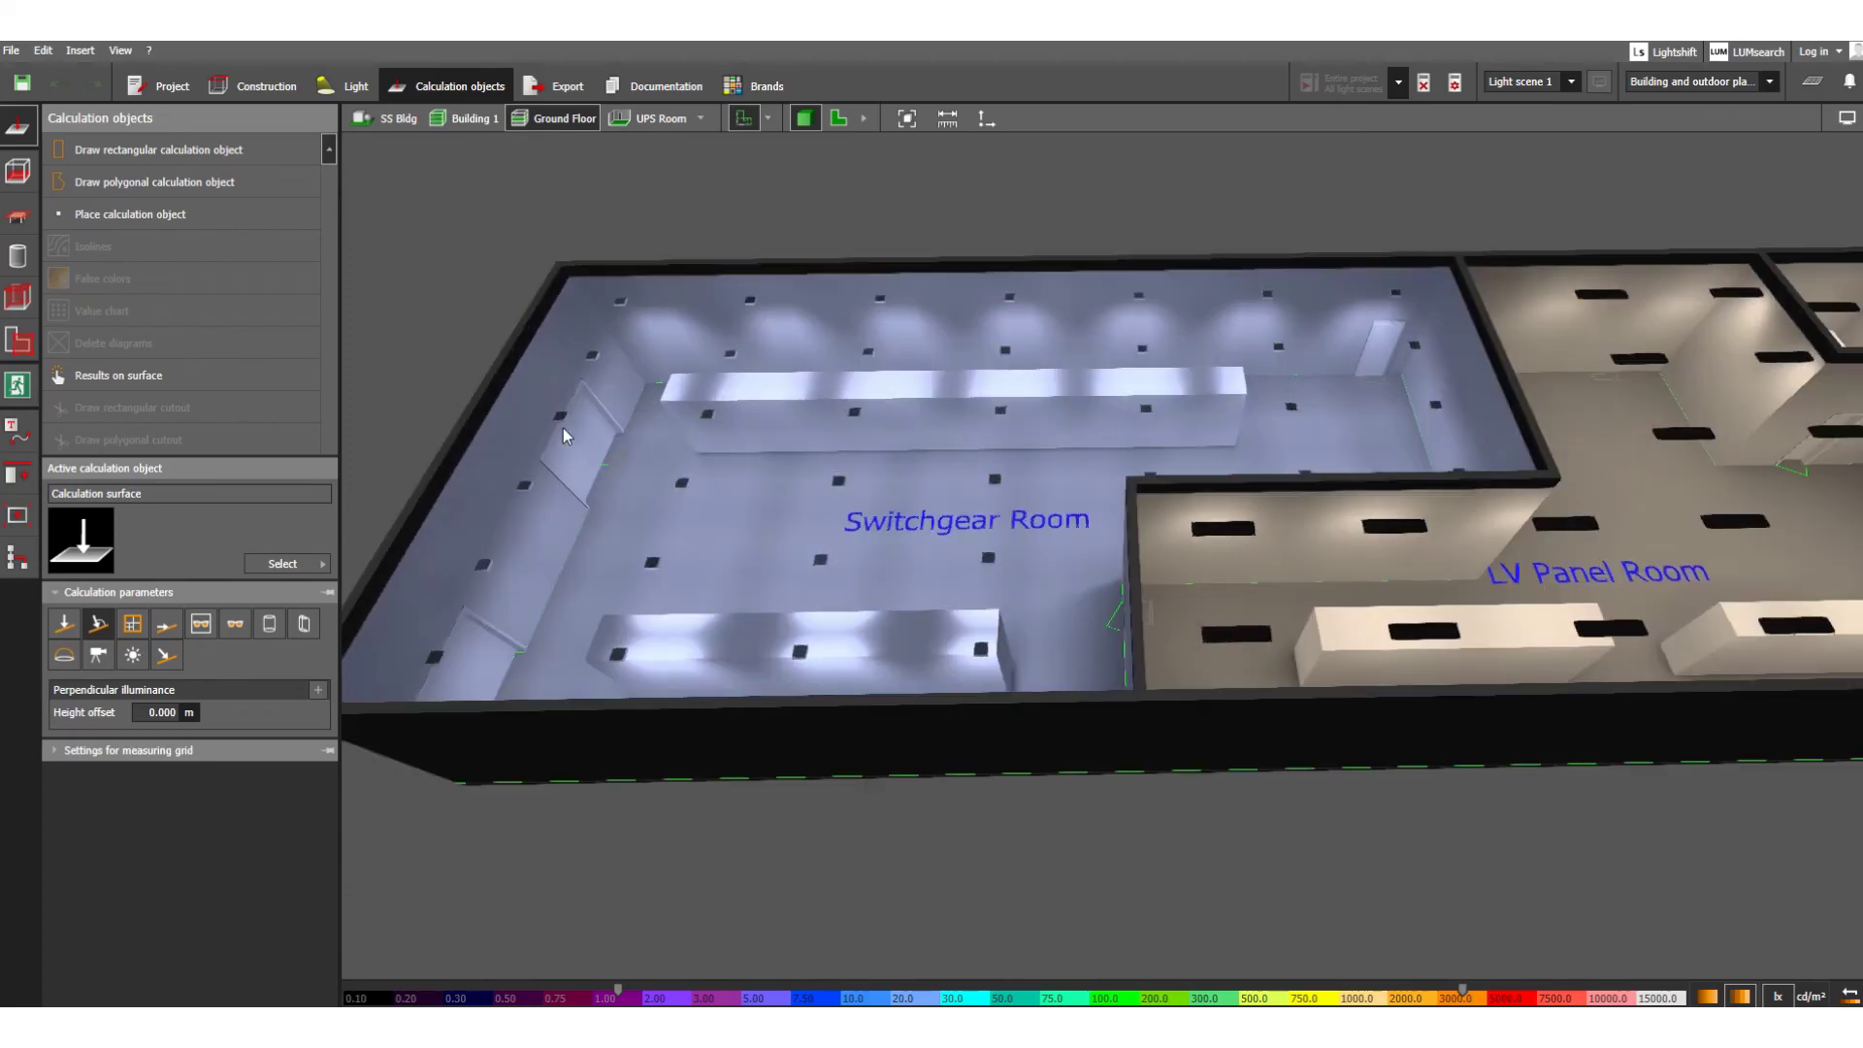
pyautogui.scroll(1, 574, 414)
pyautogui.scroll(-1, 607, 397)
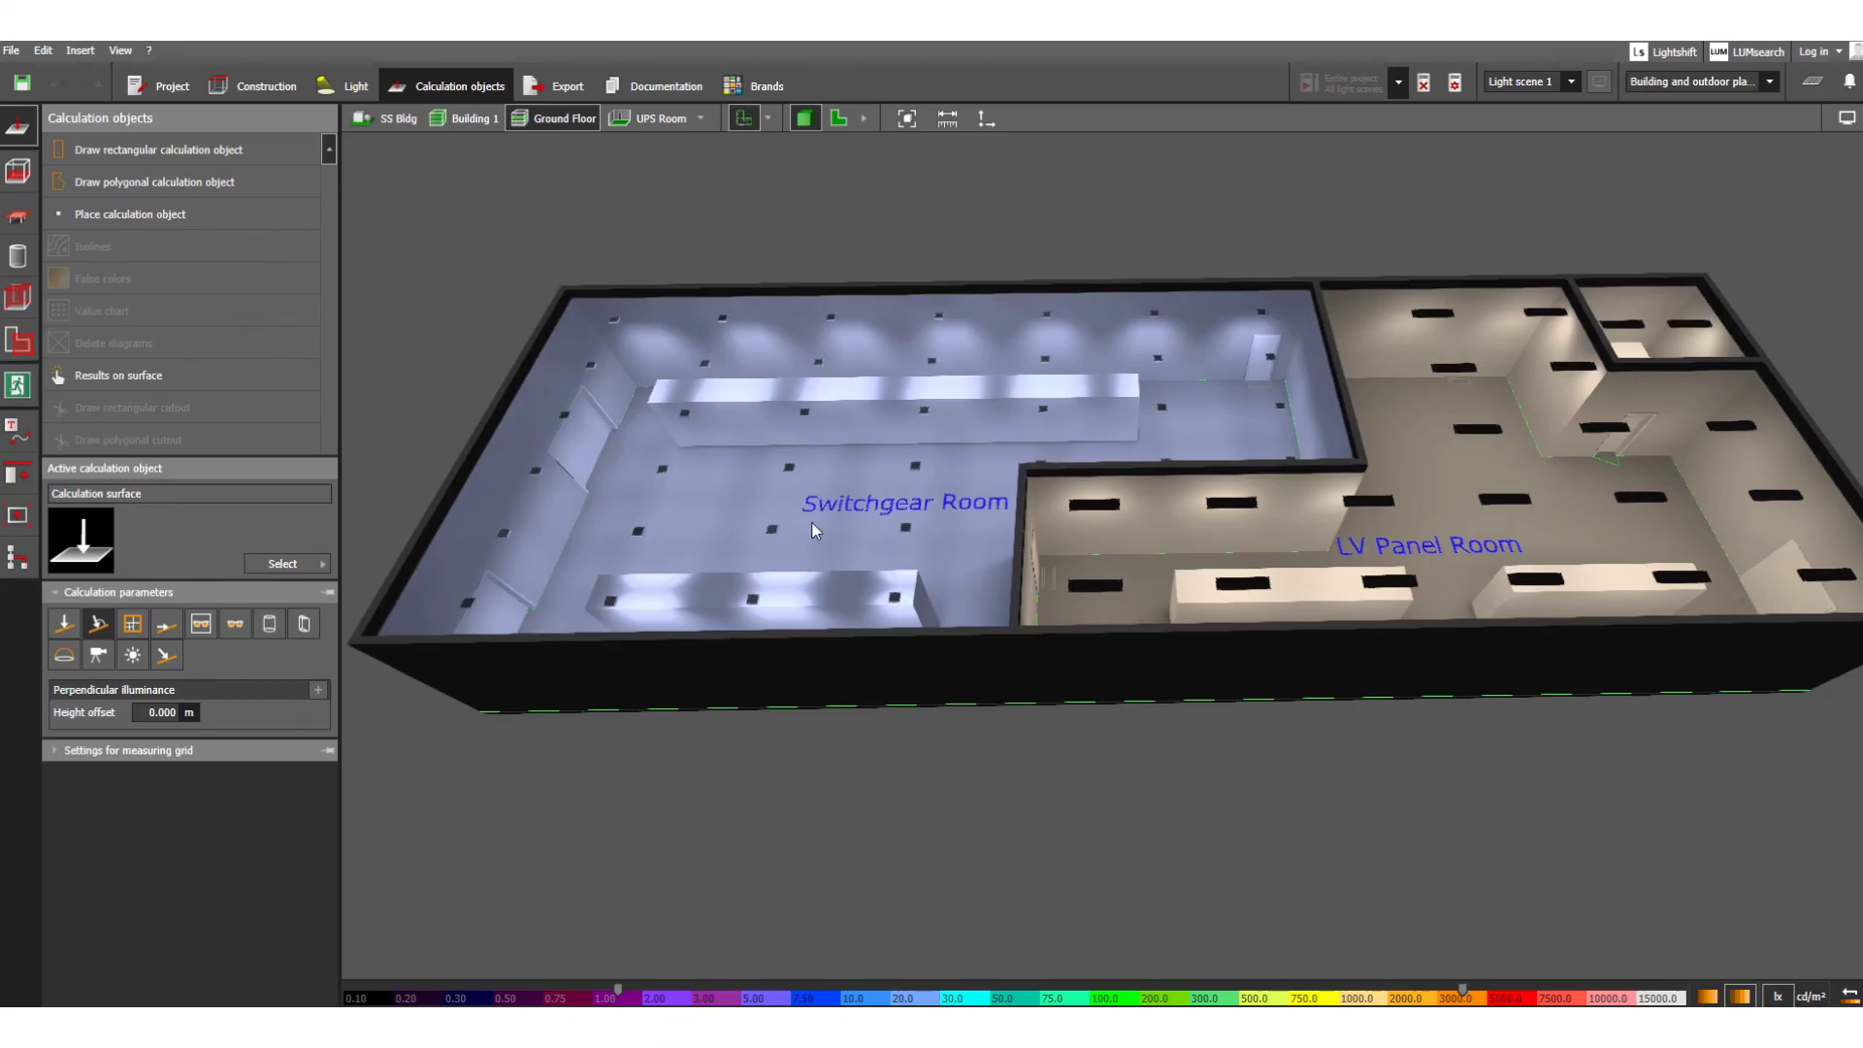
pyautogui.moveTo(810, 522); pyautogui.dragTo(762, 649)
pyautogui.scroll(6, 695, 574)
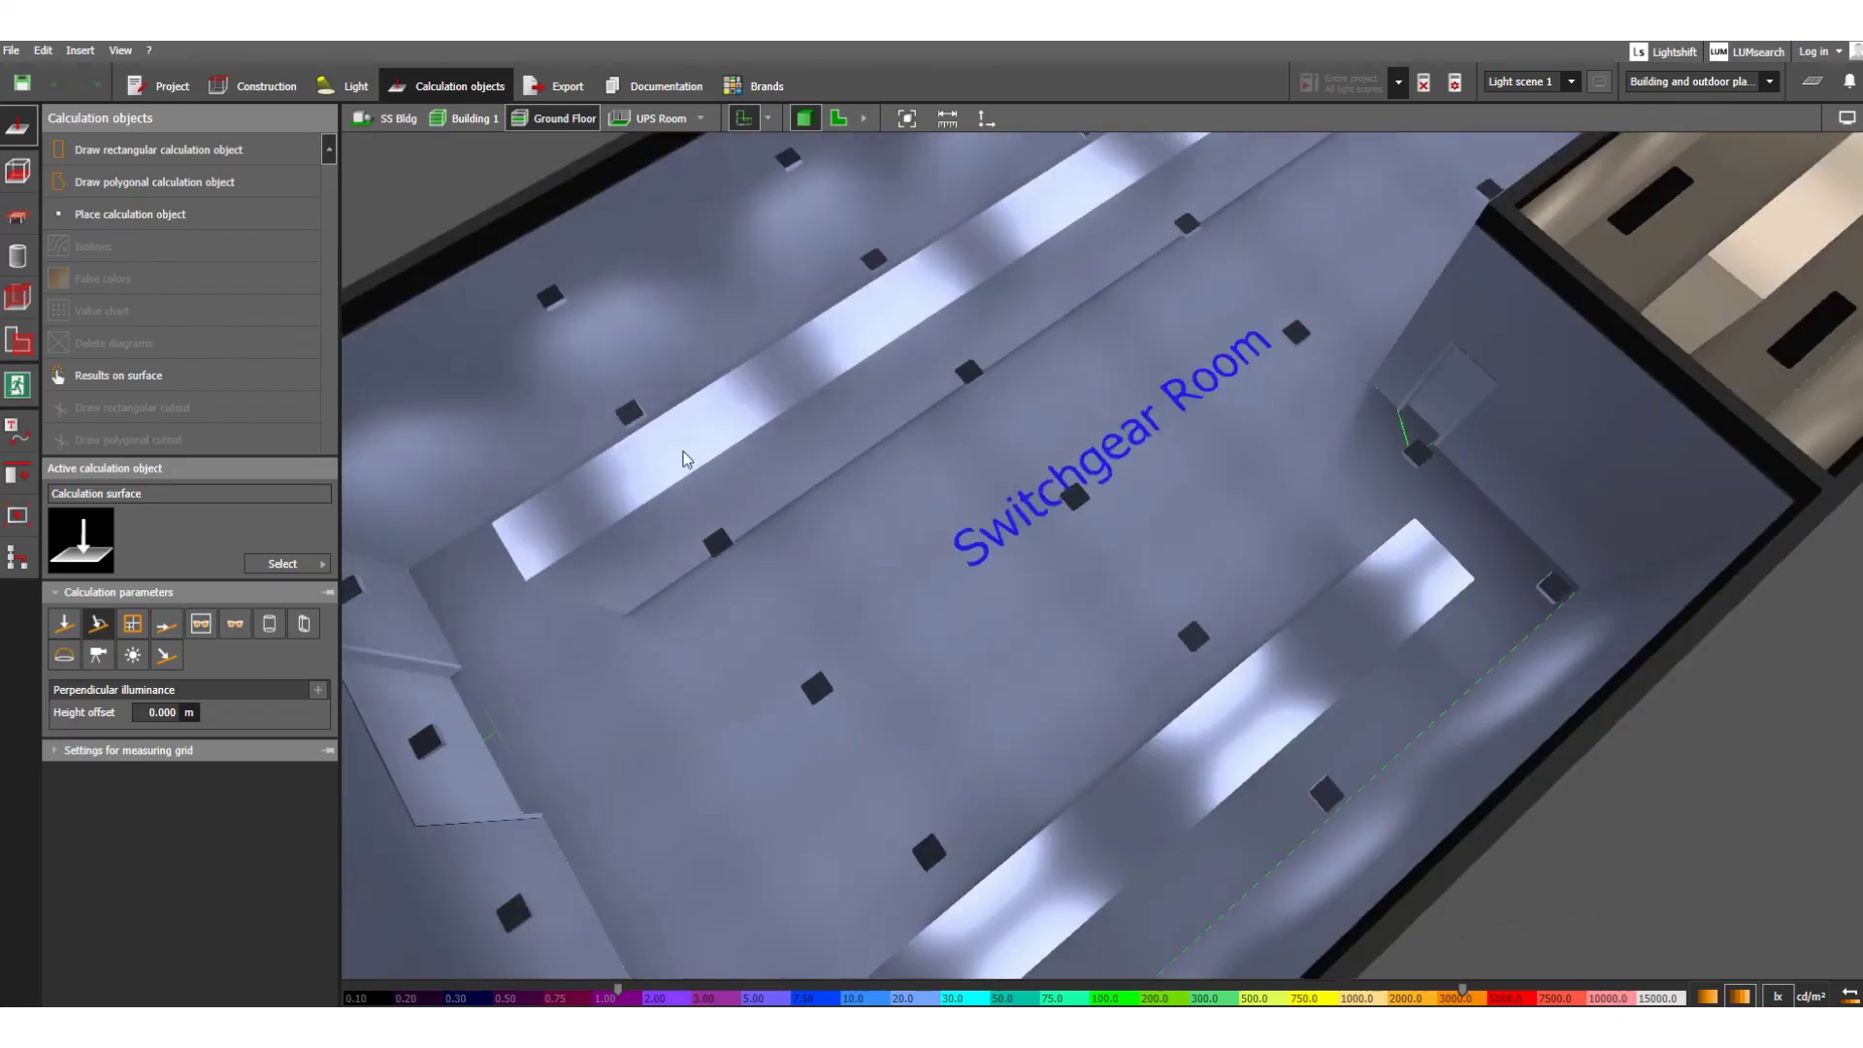
pyautogui.scroll(-6, 686, 459)
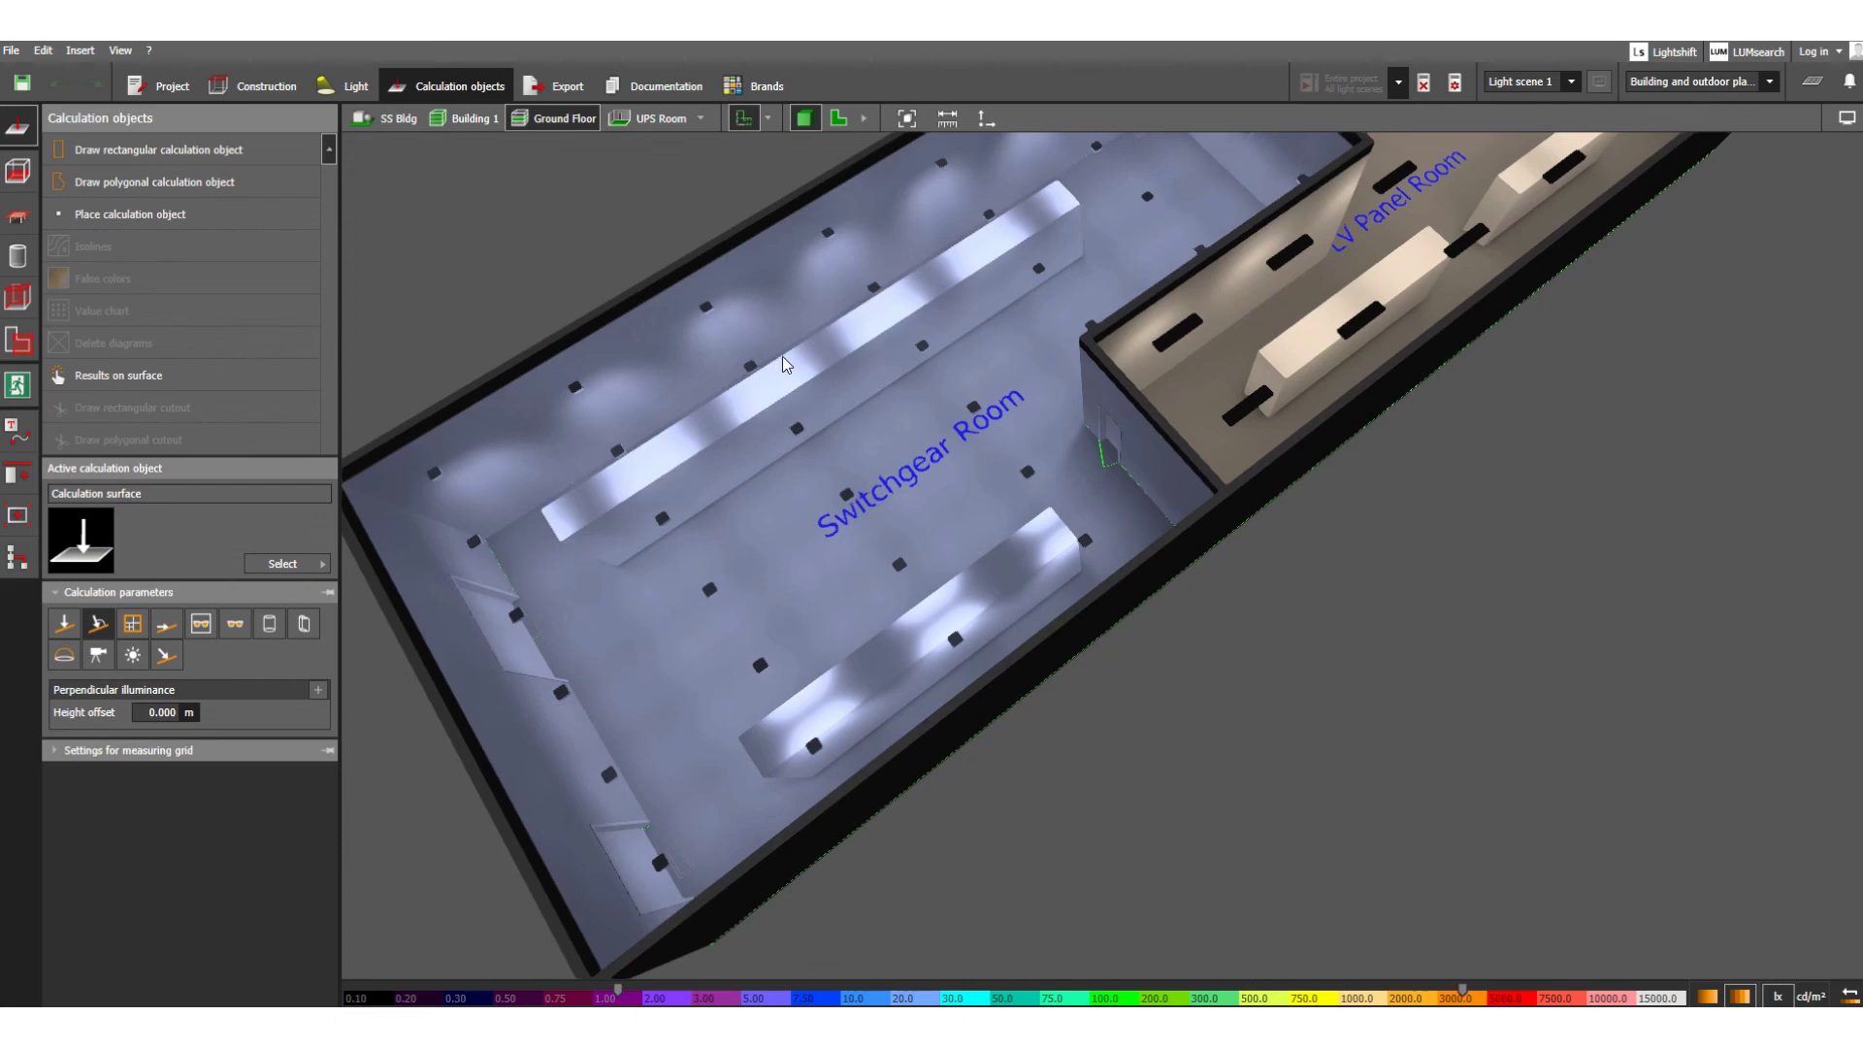
# Zoom in and level the view over the illuminated Switchgear and LV Panel rooms.
pyautogui.moveTo(786, 366); pyautogui.dragTo(831, 444)
pyautogui.scroll(3, 1035, 253)
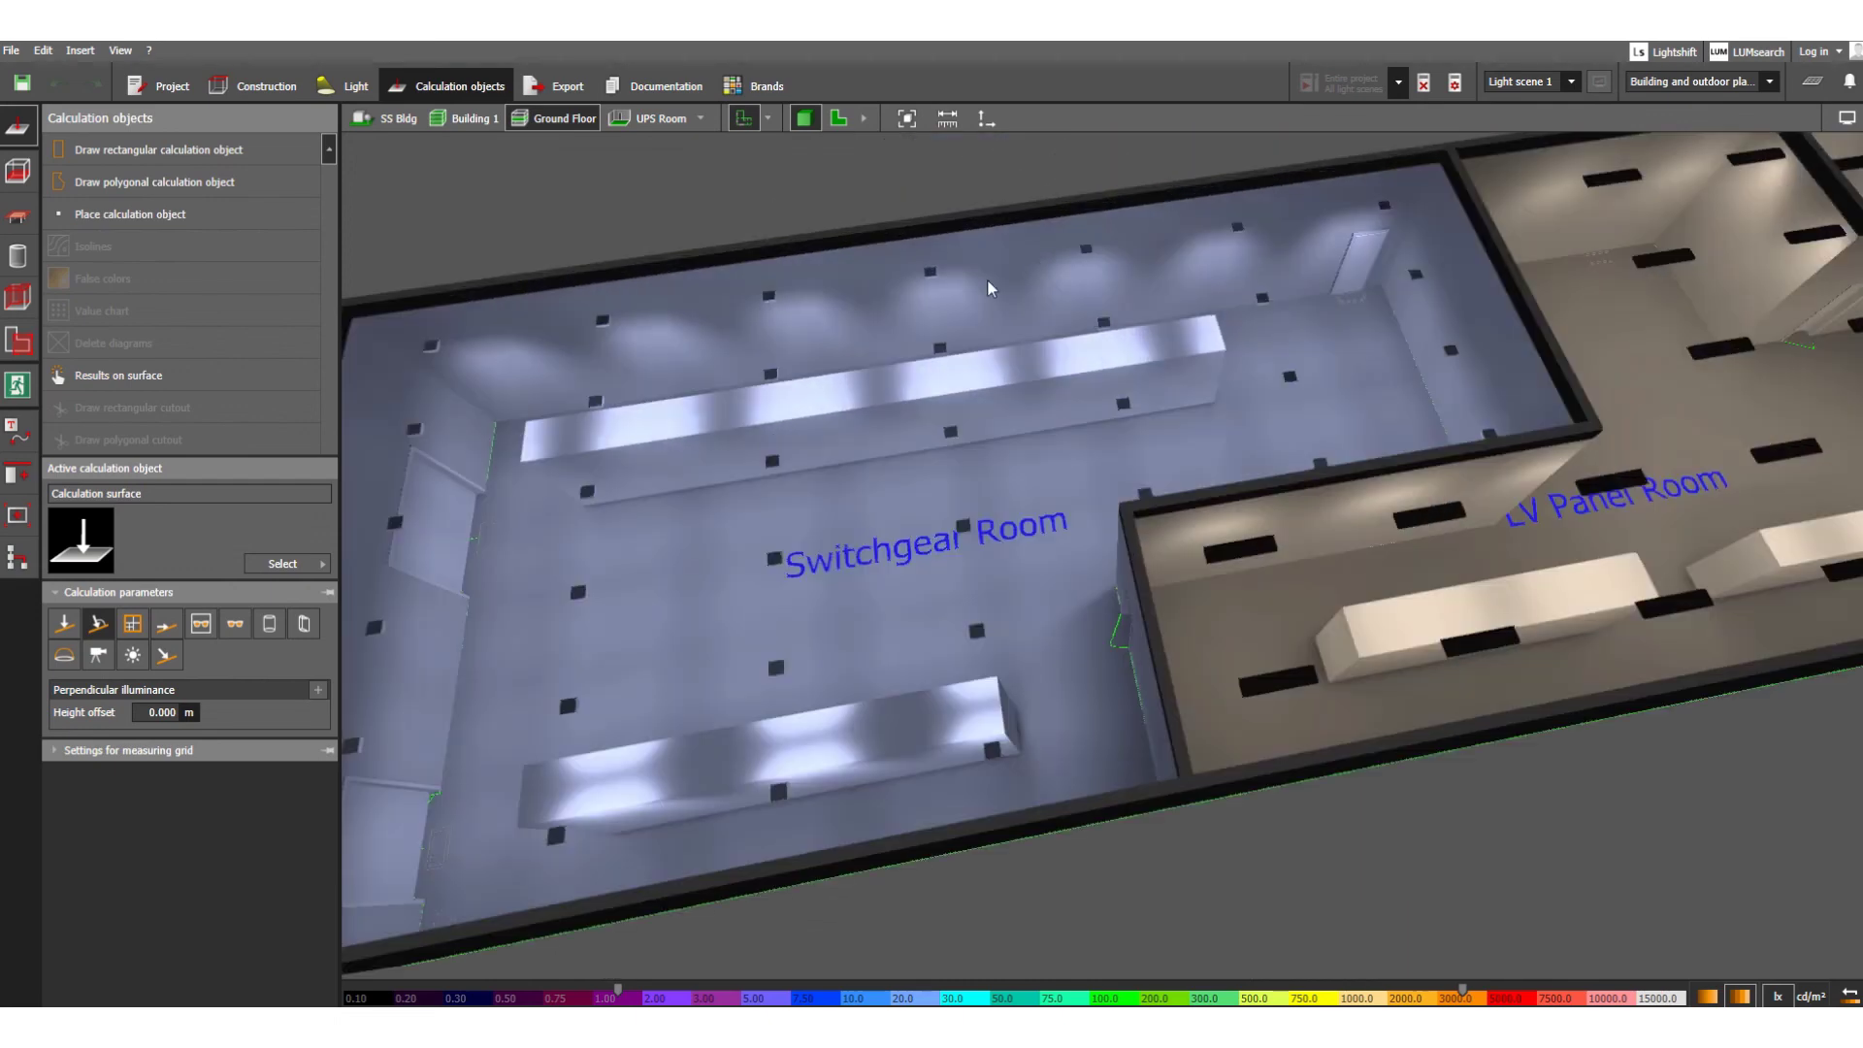
pyautogui.scroll(4, 802, 275)
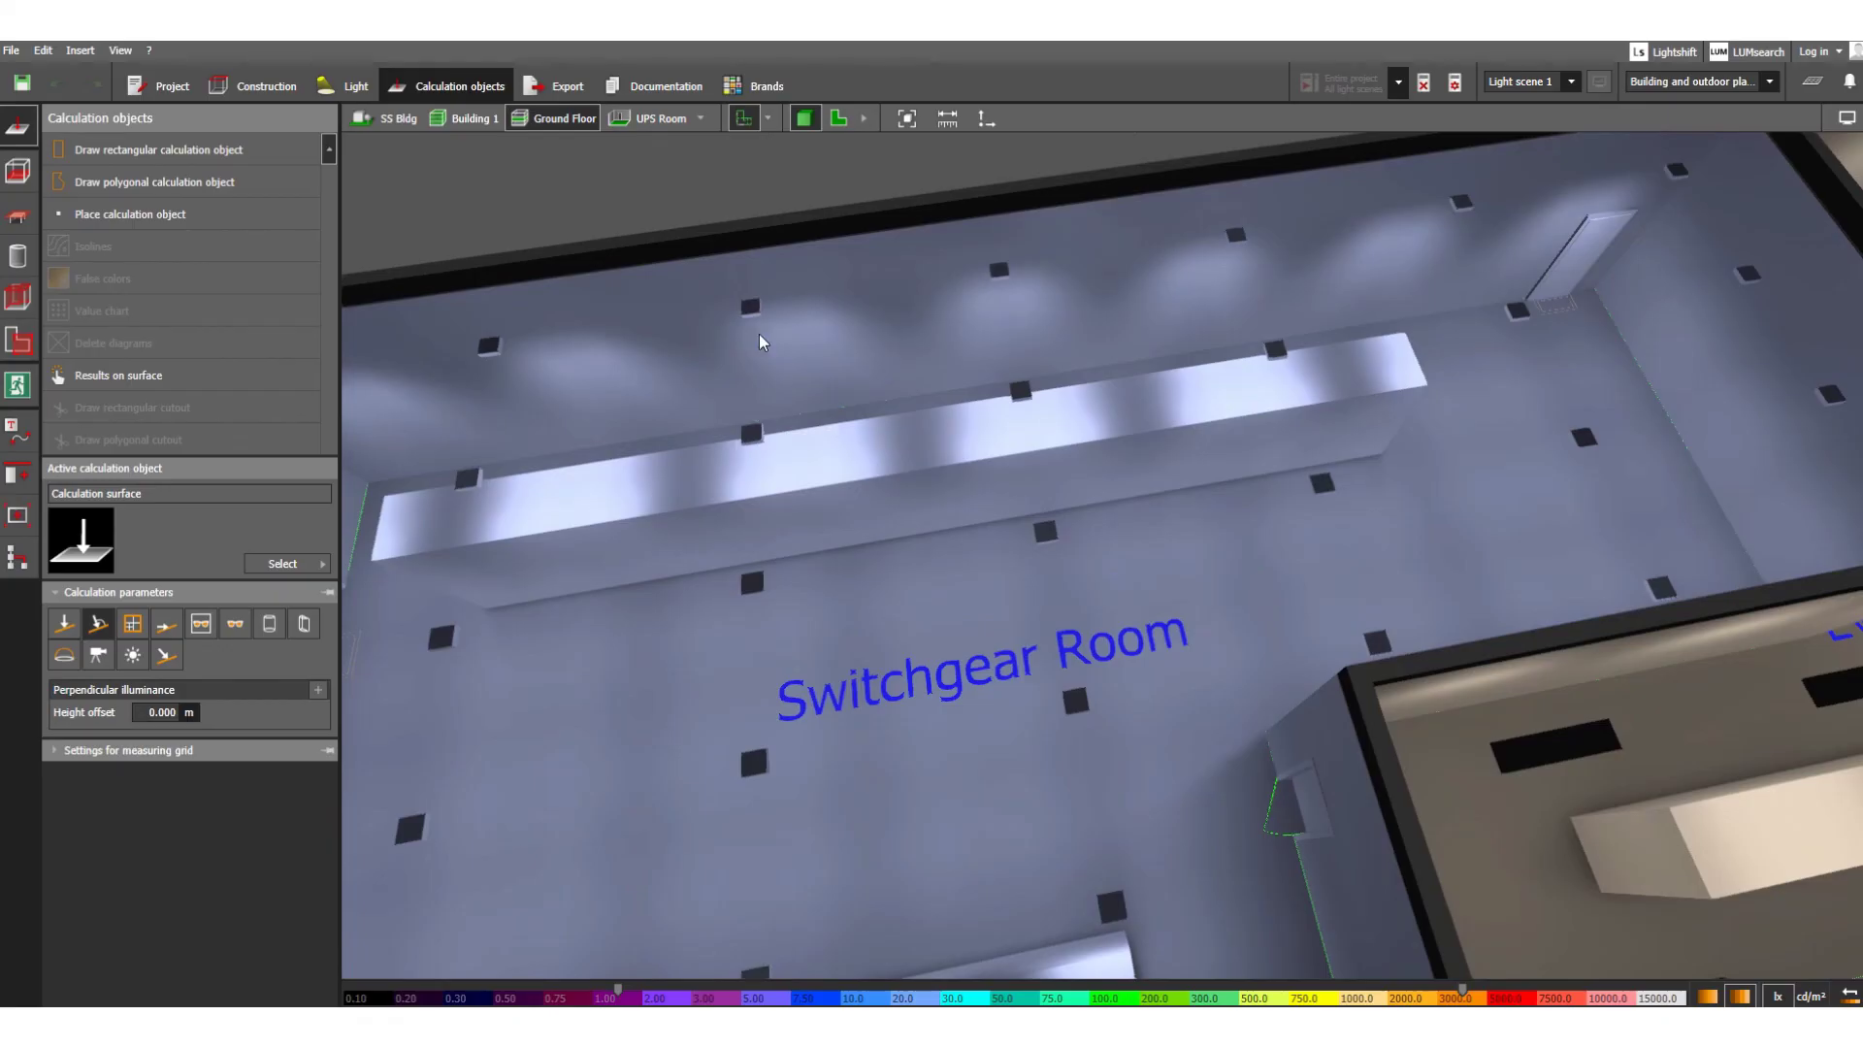
pyautogui.scroll(-3, 762, 327)
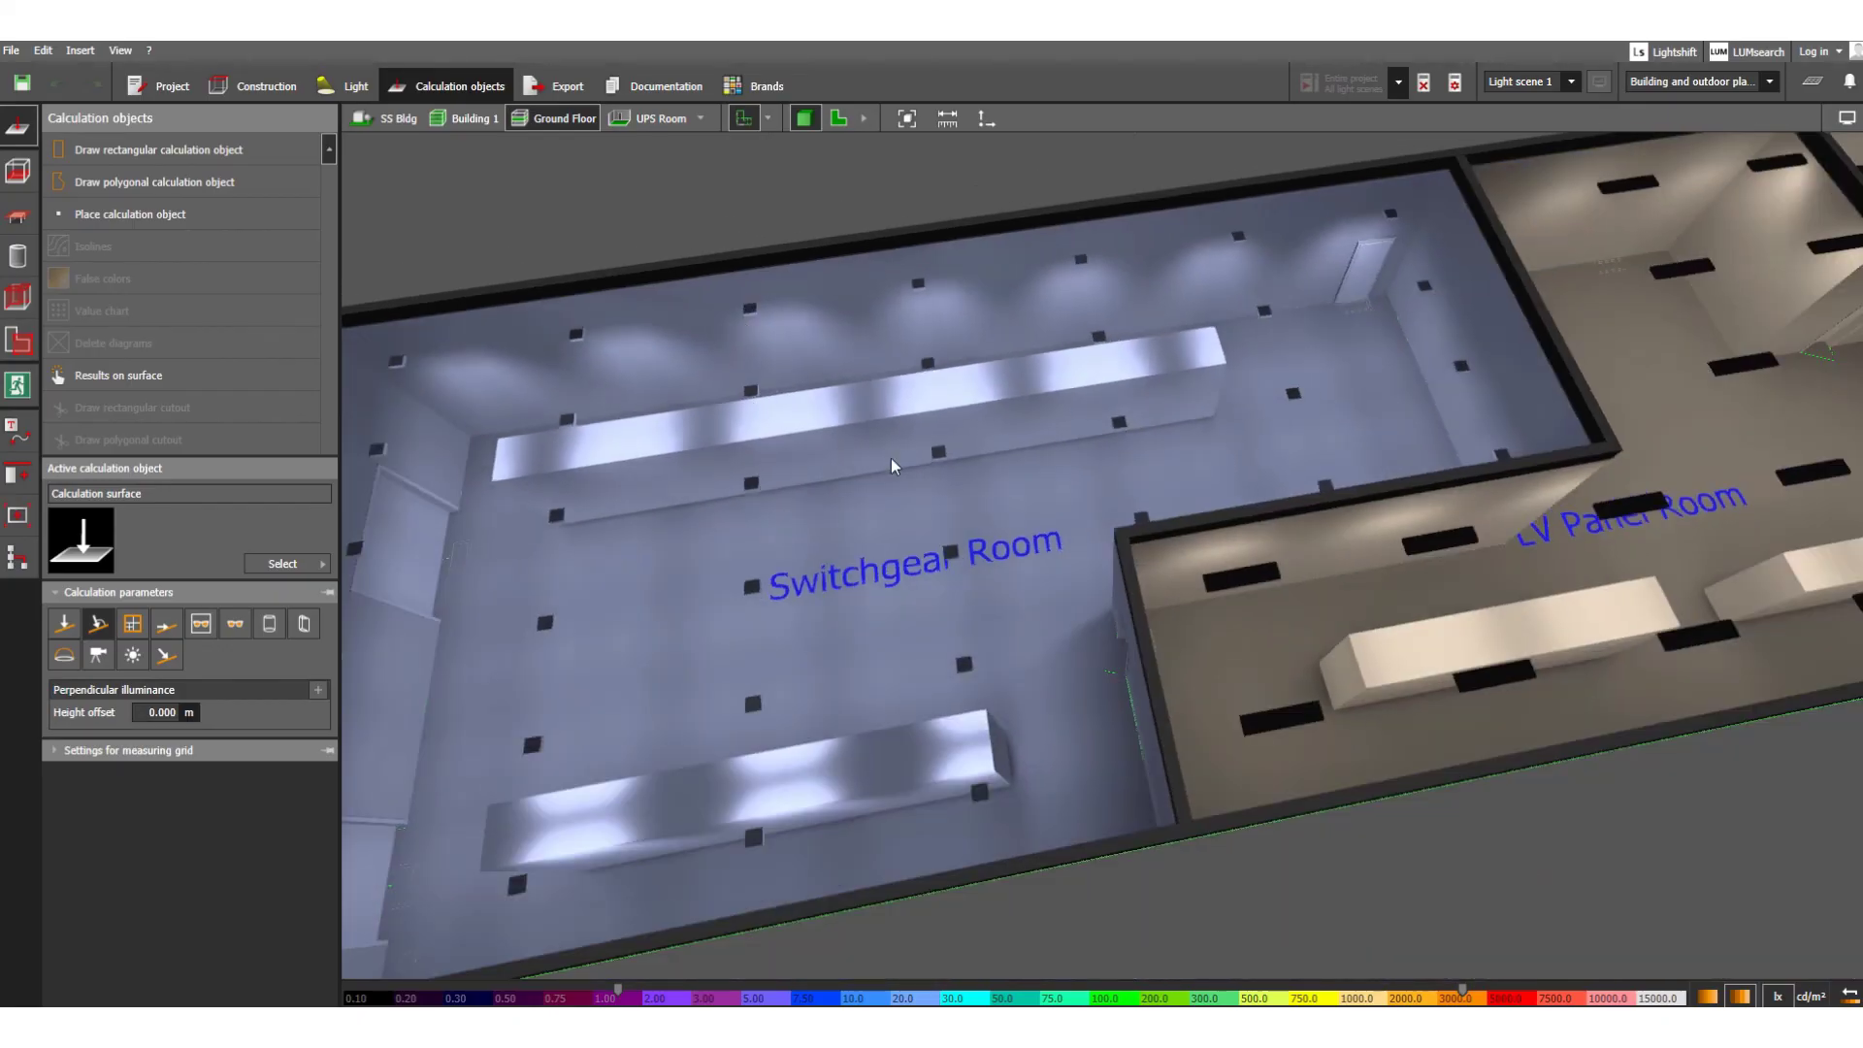
pyautogui.scroll(-3, 916, 430)
pyautogui.scroll(2, 937, 489)
pyautogui.moveTo(937, 489); pyautogui.dragTo(815, 430)
pyautogui.scroll(-2, 816, 430)
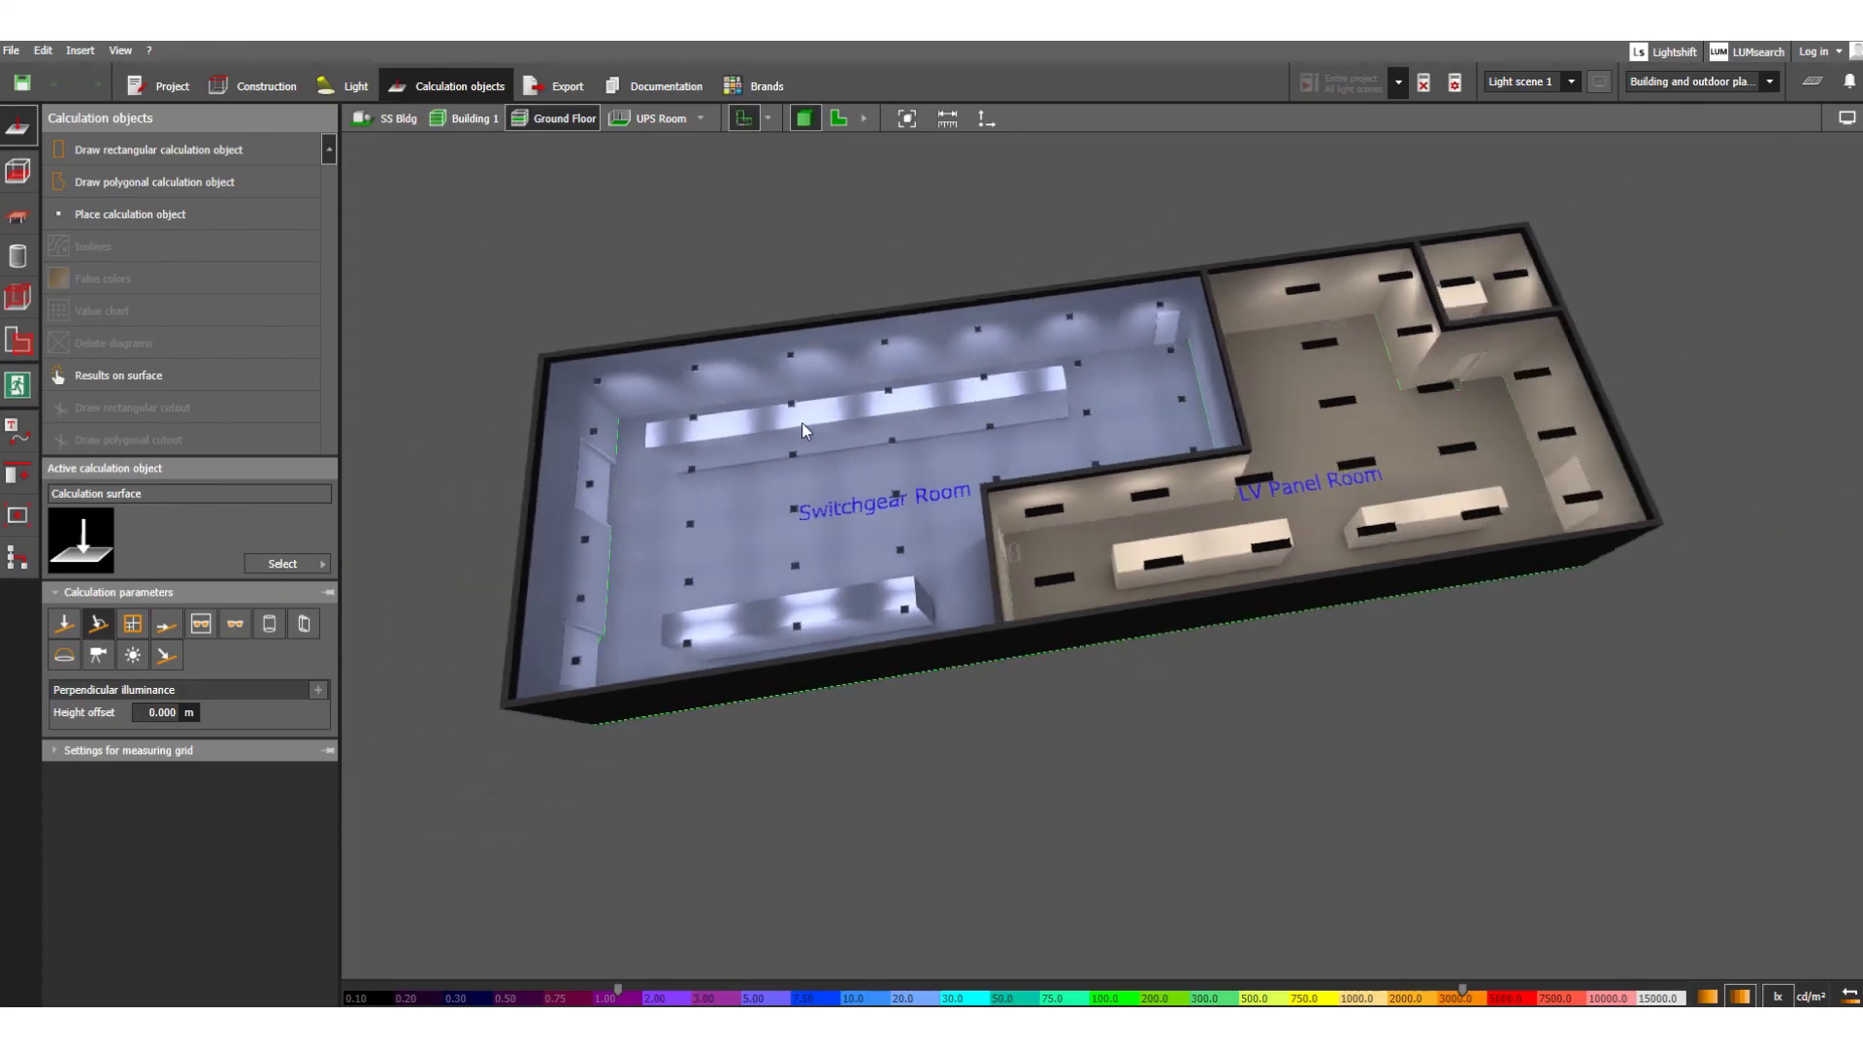